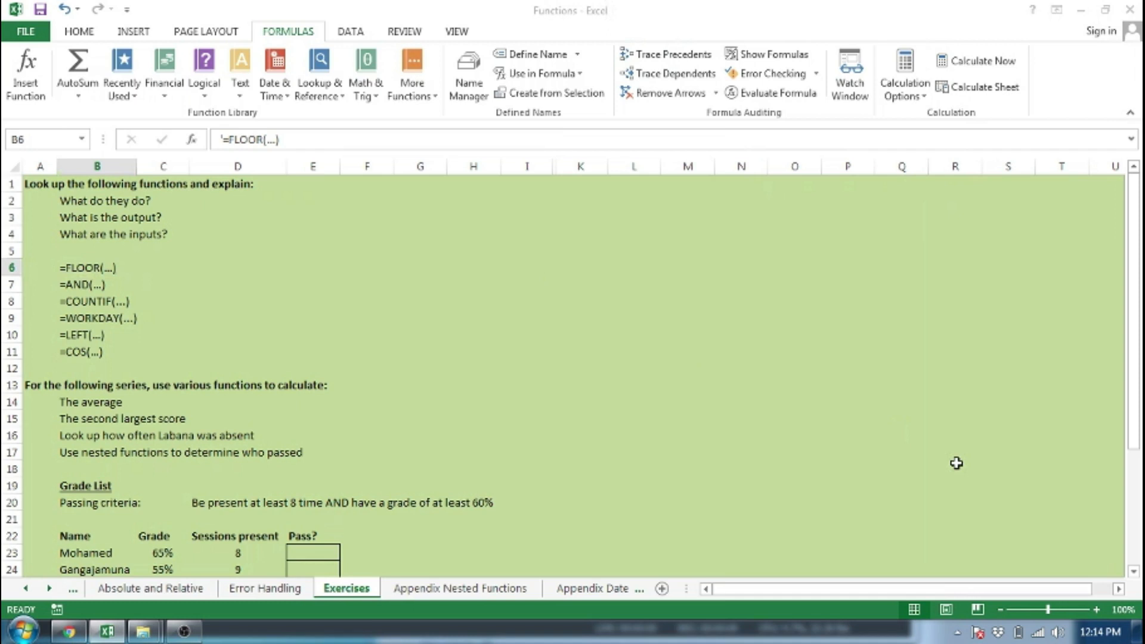
Step: Look up the FLOOR function's description and arguments with Insert Function, without inserting it
click(29, 80)
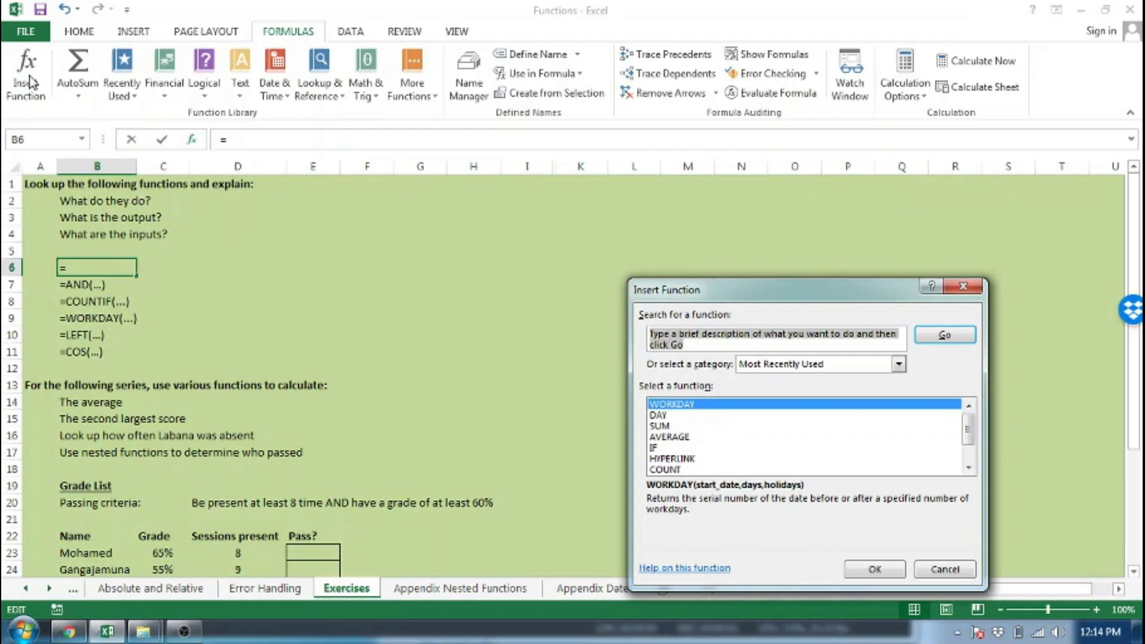
text(floor)
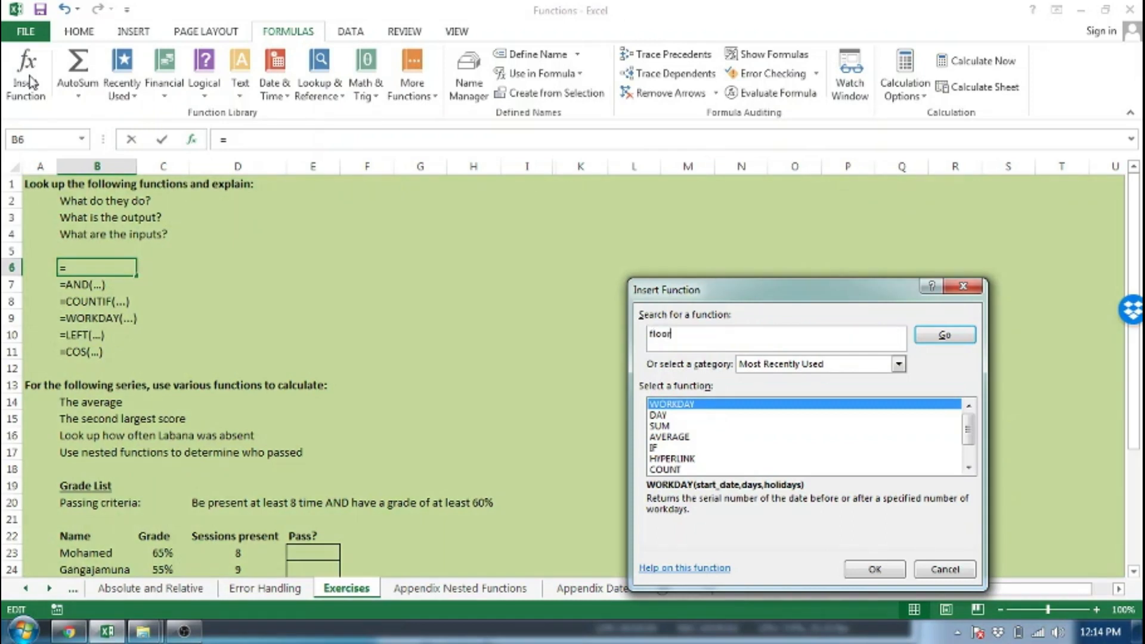
click(943, 338)
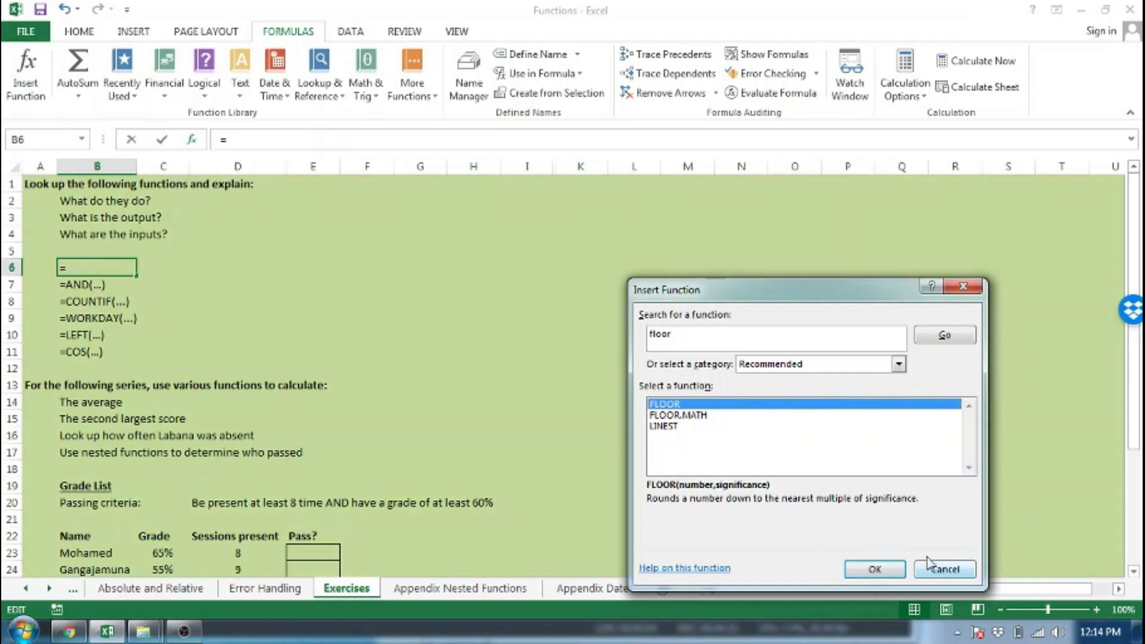
click(945, 569)
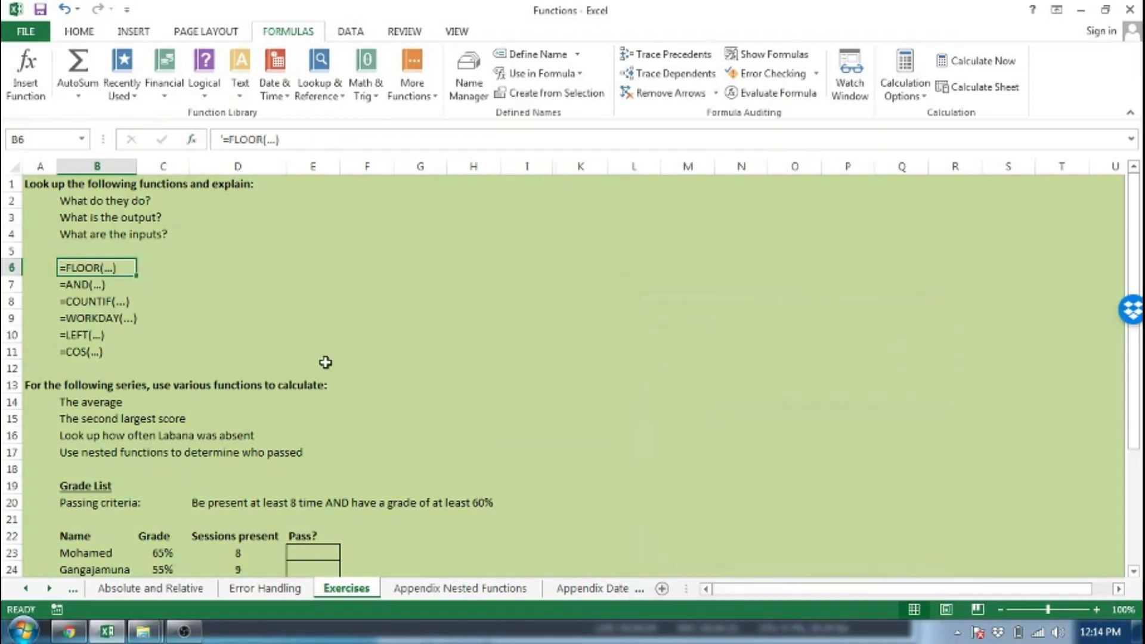
Step: From cell C7, open Insert Function and look up the AND function's description and arguments
click(101, 285)
click(161, 291)
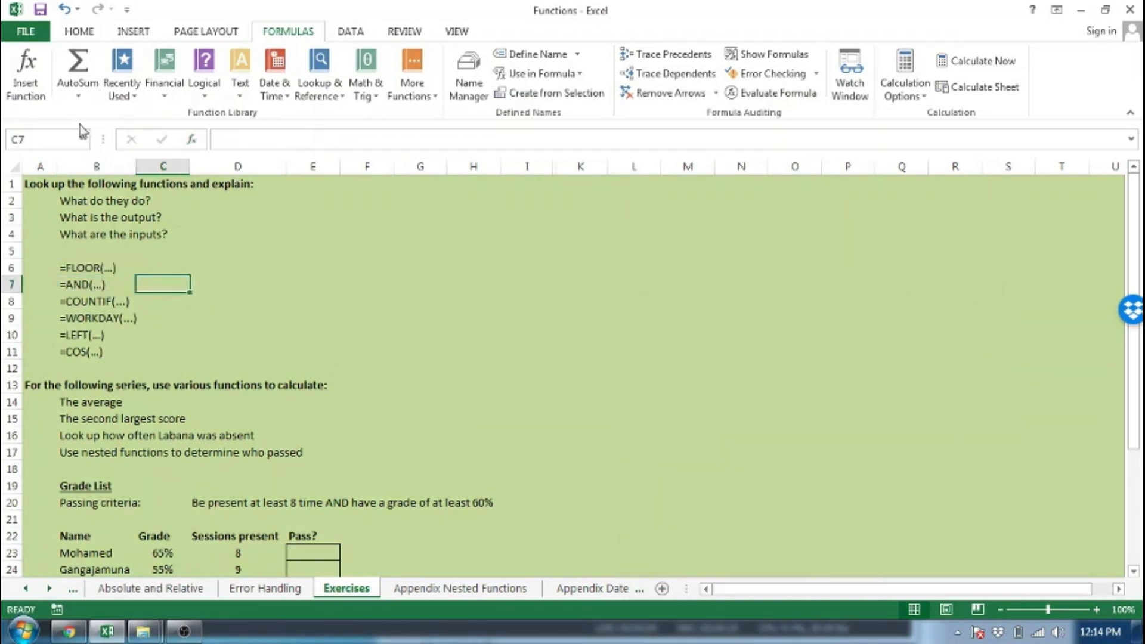
click(26, 78)
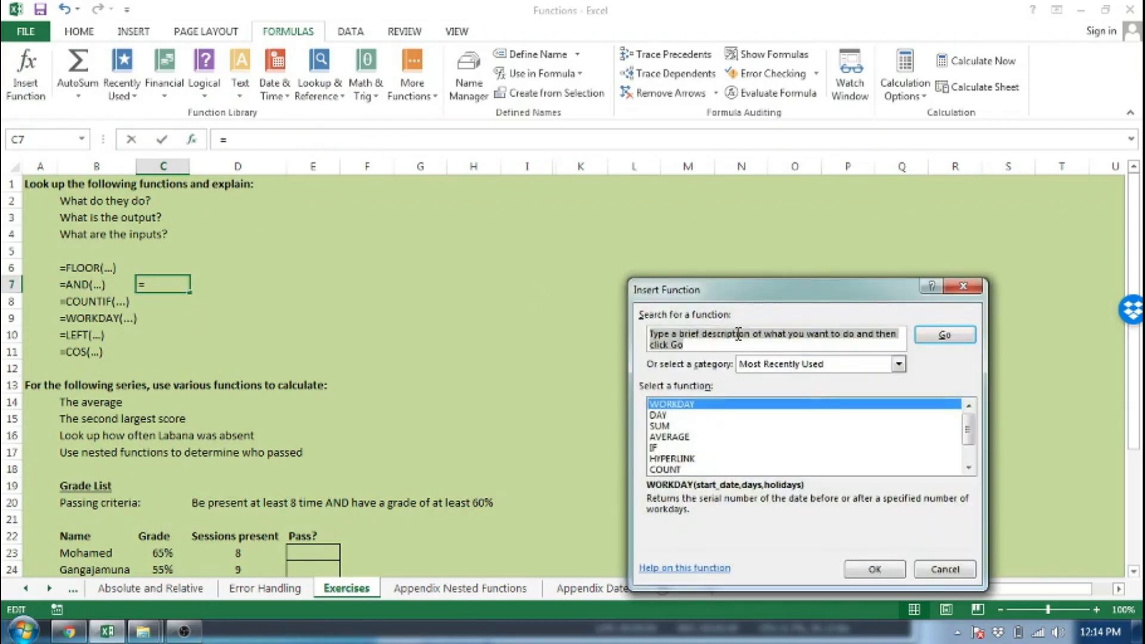
text(and)
key(Return)
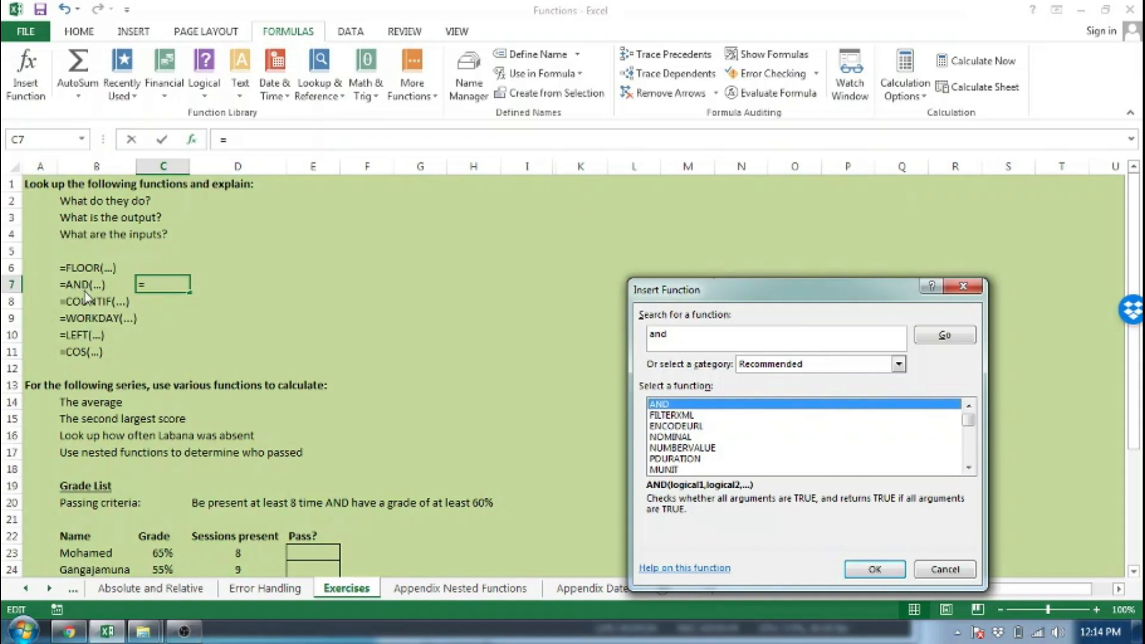
Step: Look up the descriptions and arguments of the COUNTIF and WORKDAY functions in the function search
double_click(668, 337)
text(countif)
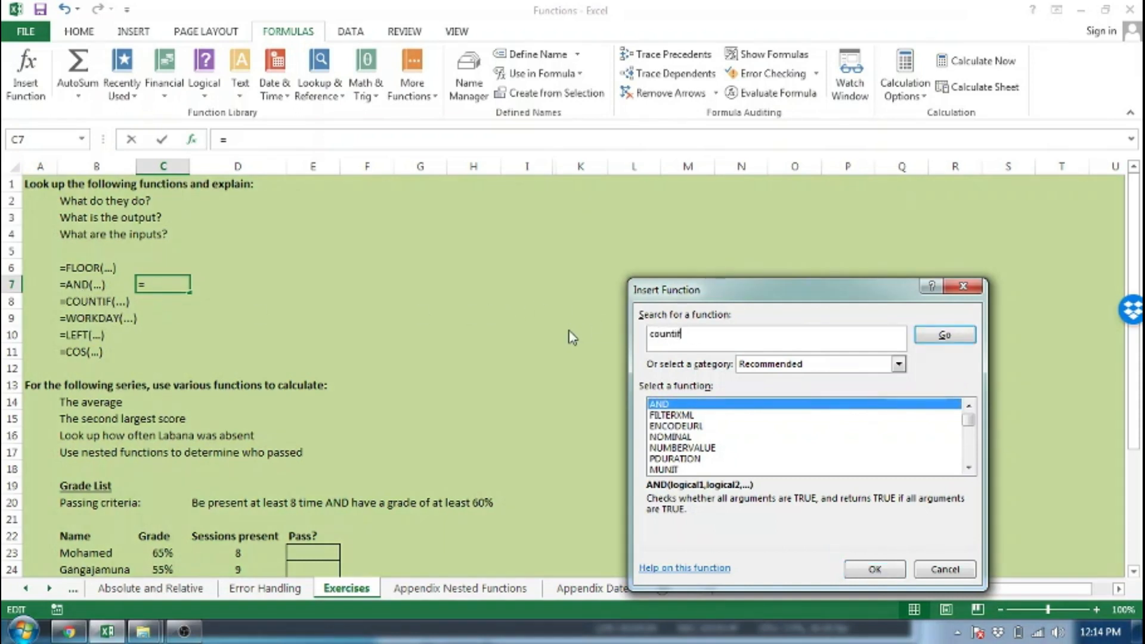
key(Return)
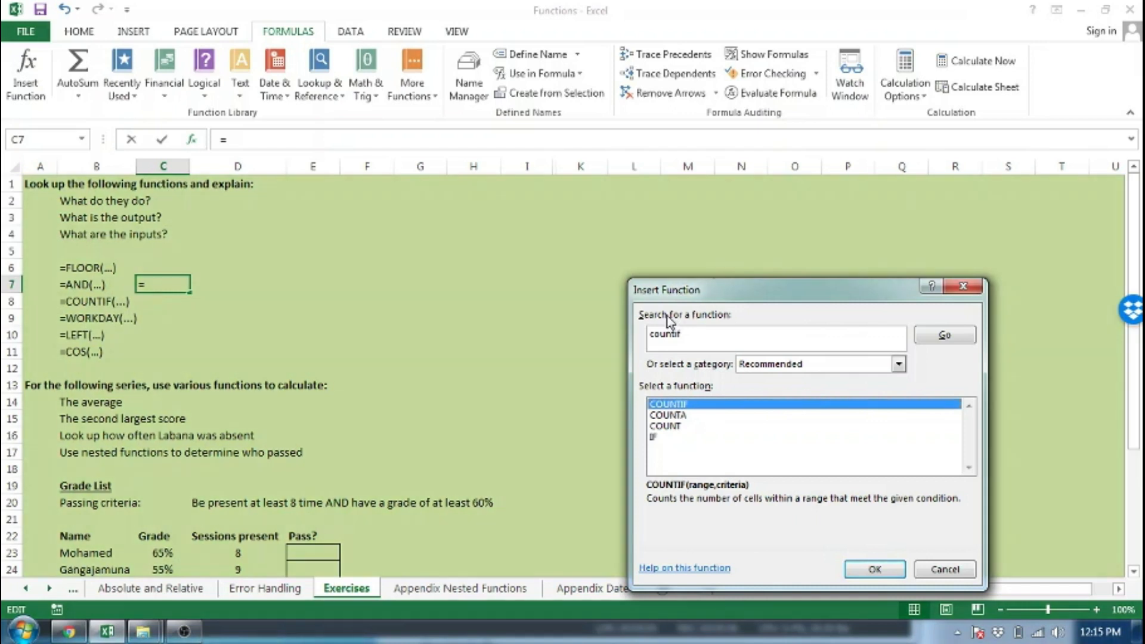
click(696, 334)
text(workday())
key(Return)
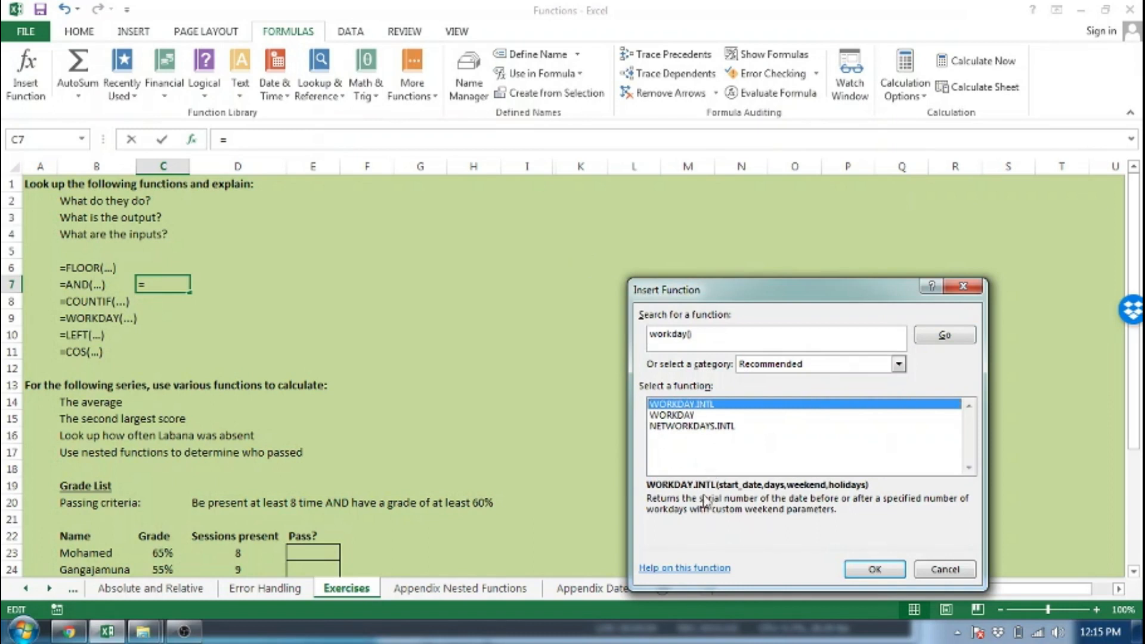
click(674, 415)
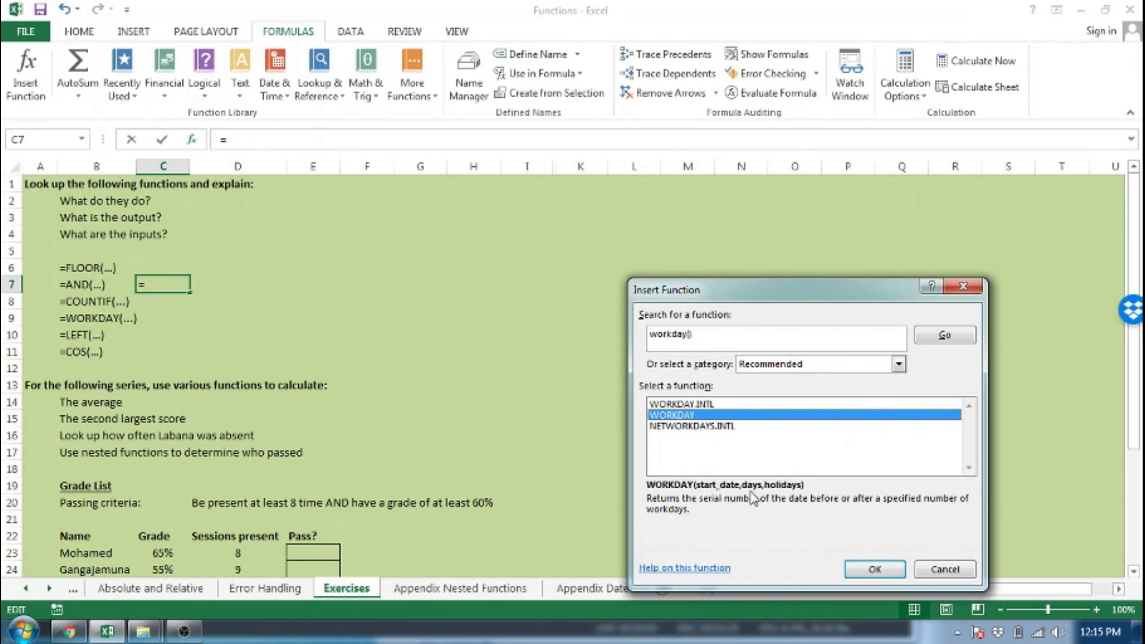
Step: Look up the LEFT and COS functions' descriptions and arguments, and close the function search without inserting anything
key(alt+s)
text(left())
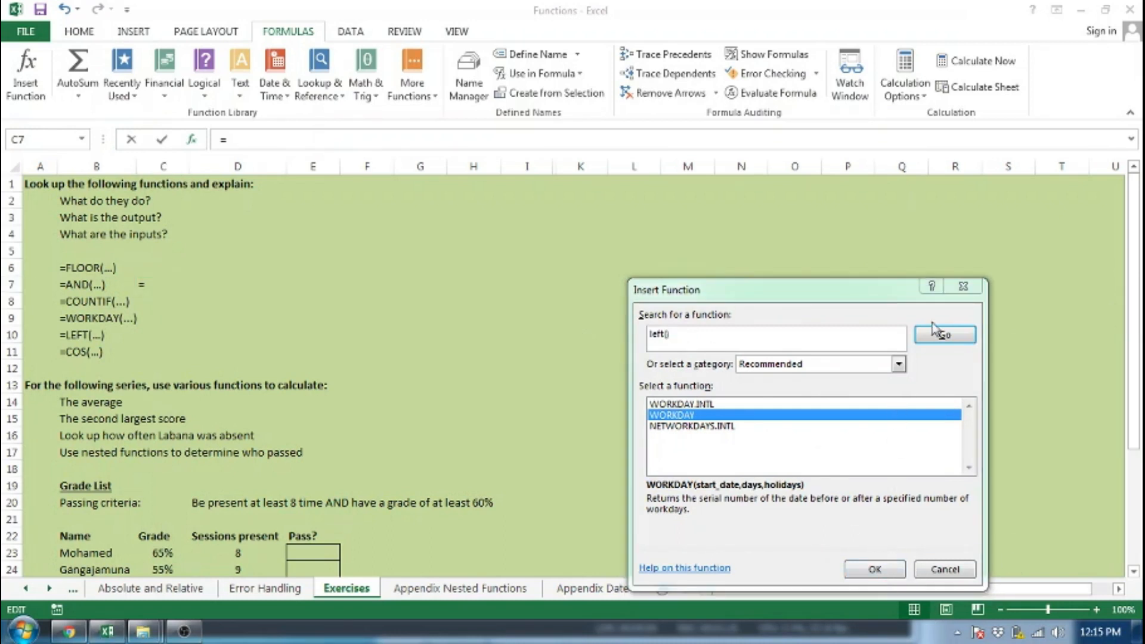
click(946, 335)
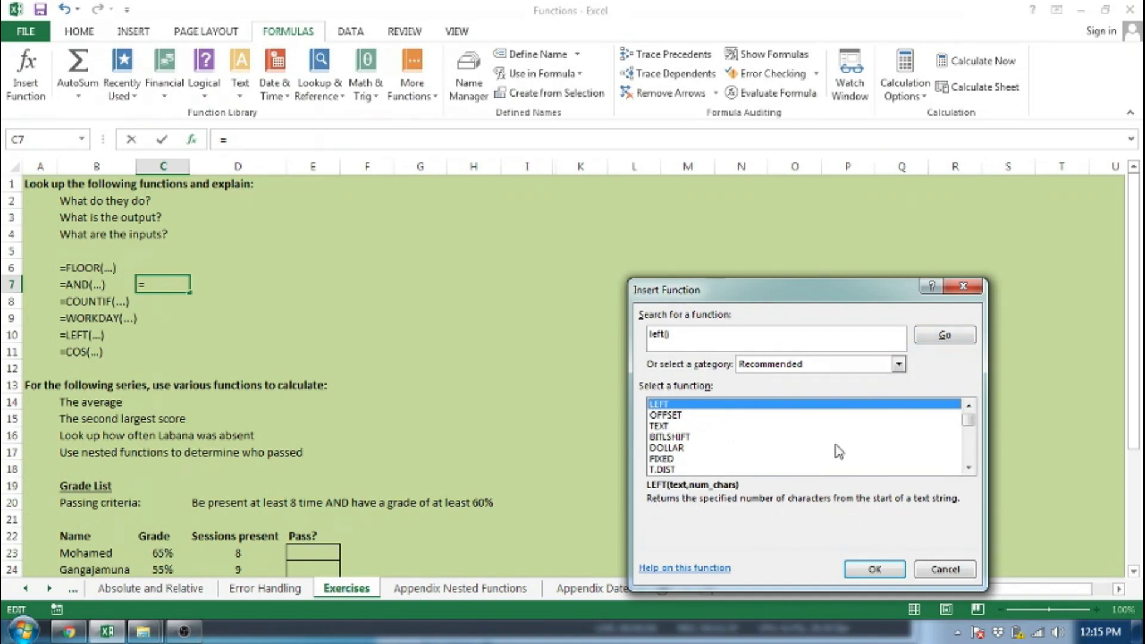
click(705, 333)
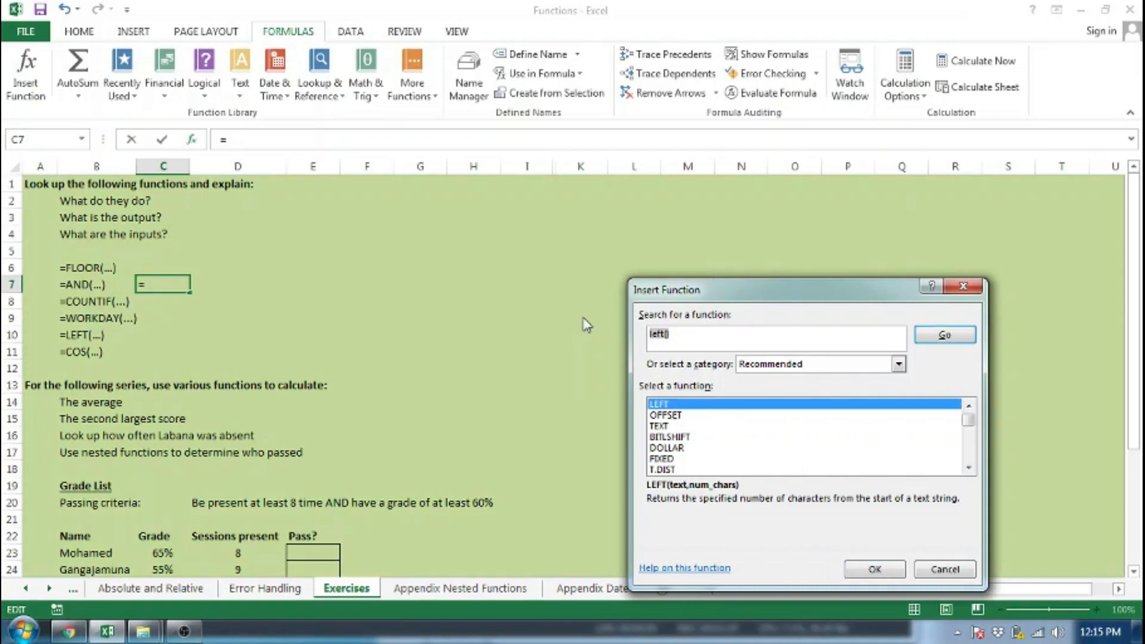
text(cos())
key(Return)
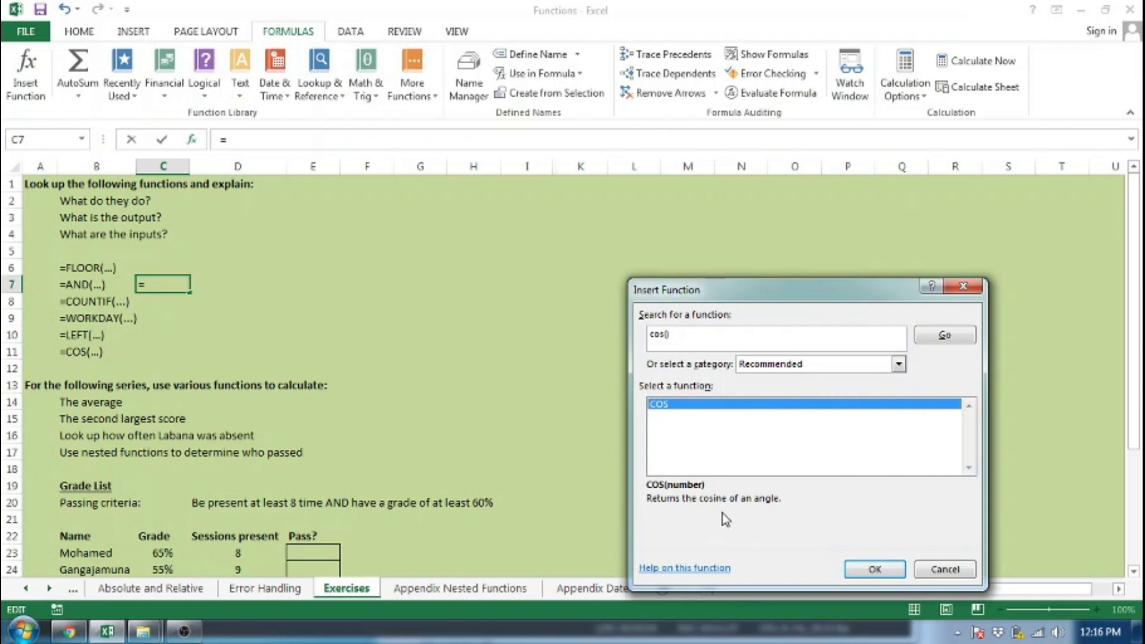
click(945, 570)
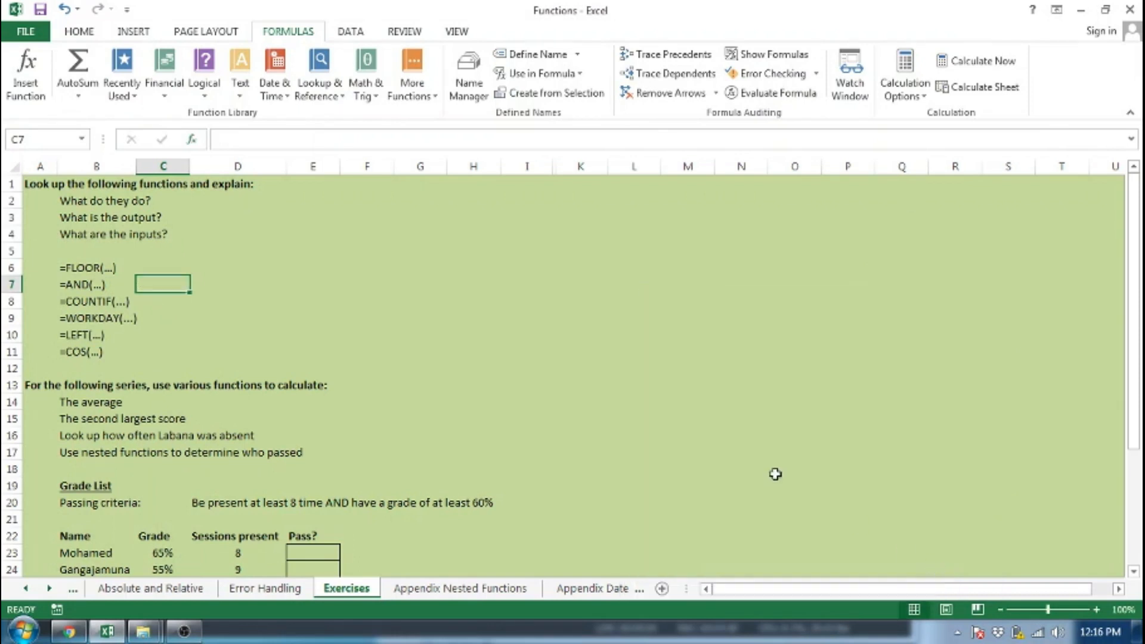
Step: Calculate the average of the grades in cell F14 with =average(C23:C27)
click(71, 400)
scroll(71, 401, down, 1)
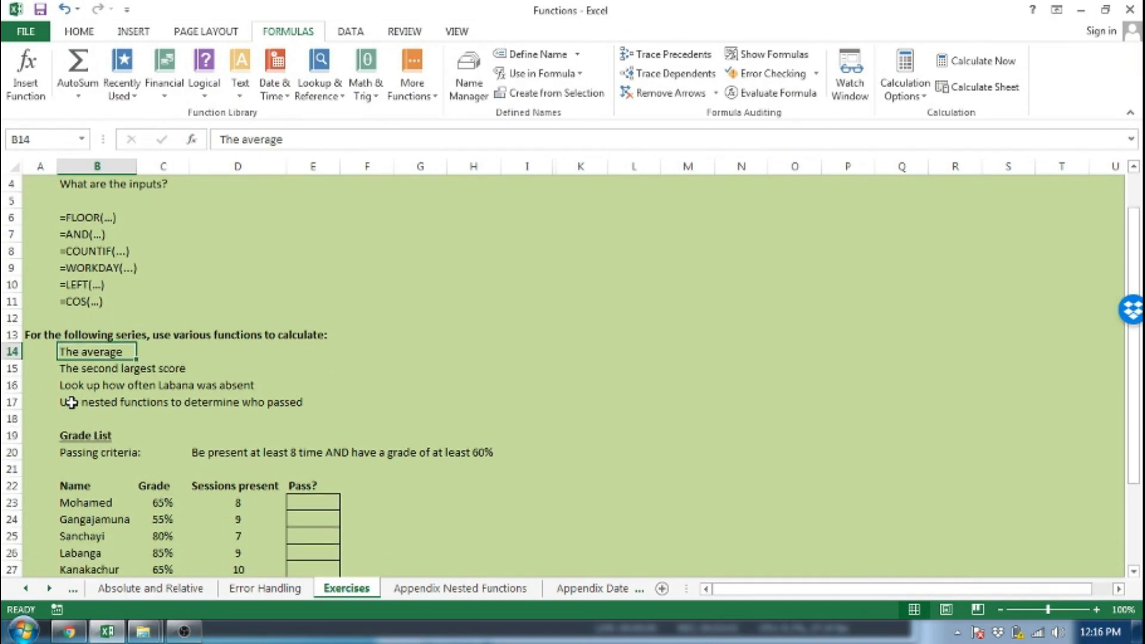
click(198, 356)
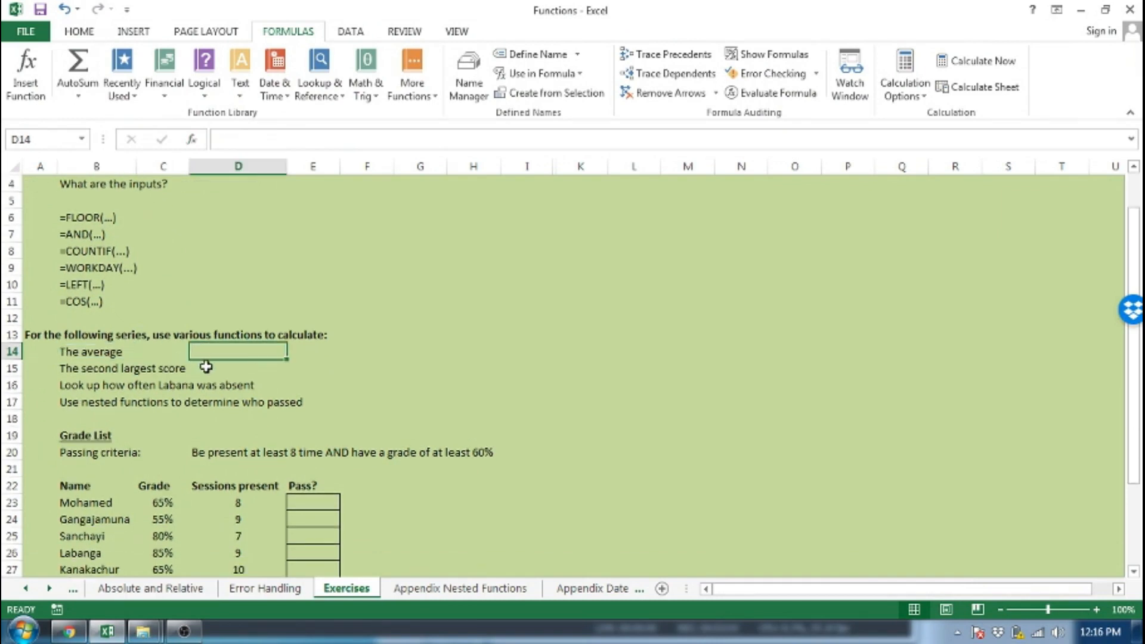
click(349, 352)
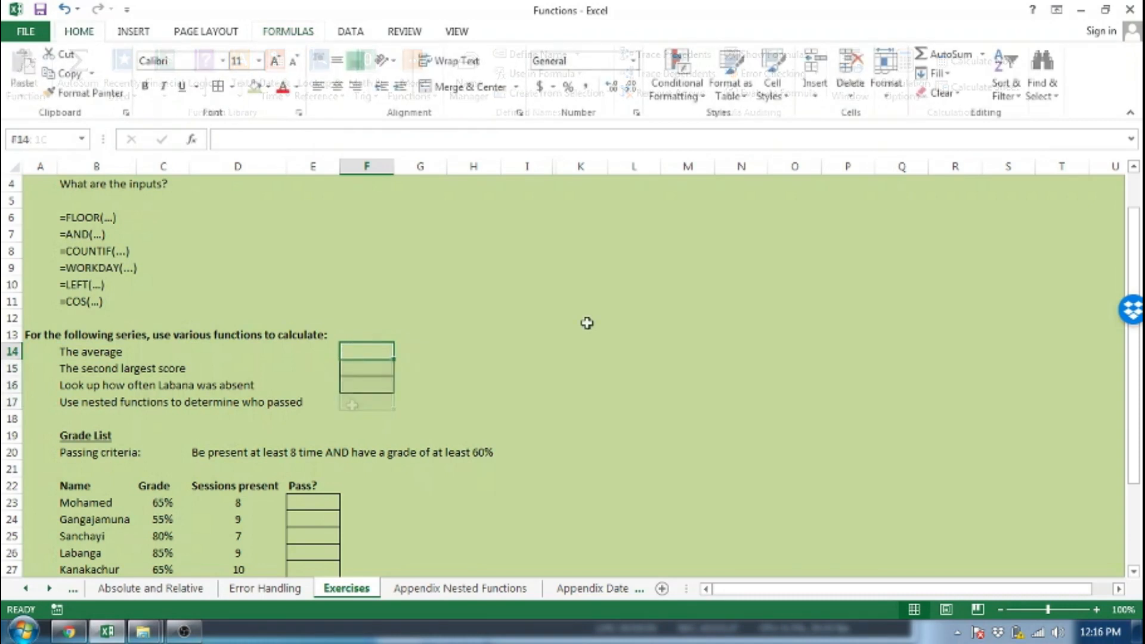
text(=average)
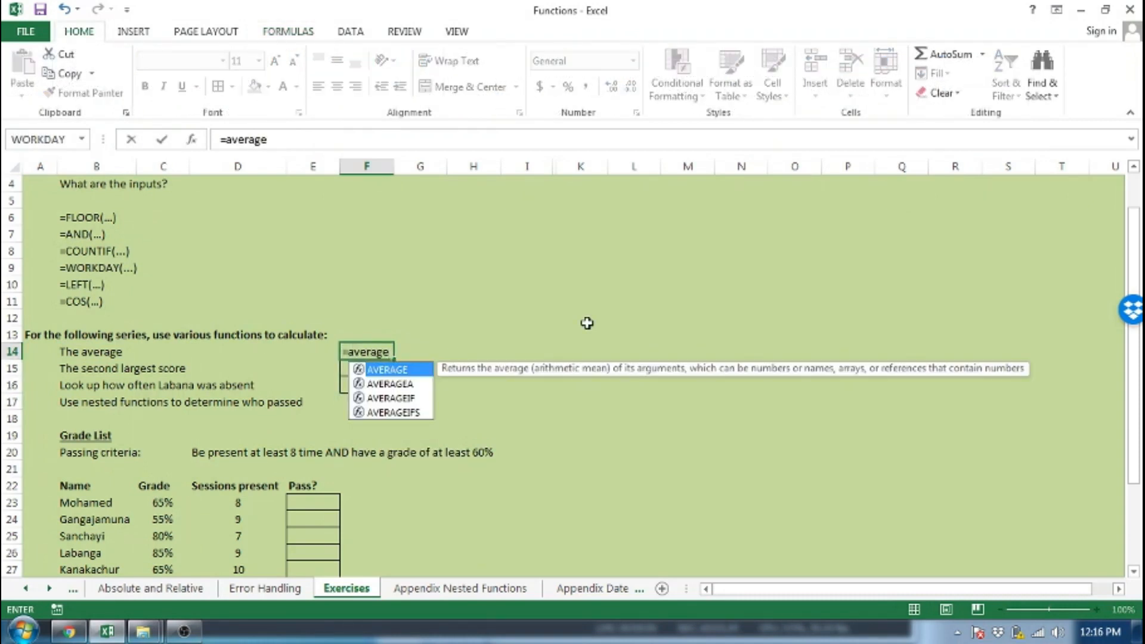
text(()
scroll(279, 419, down, 2)
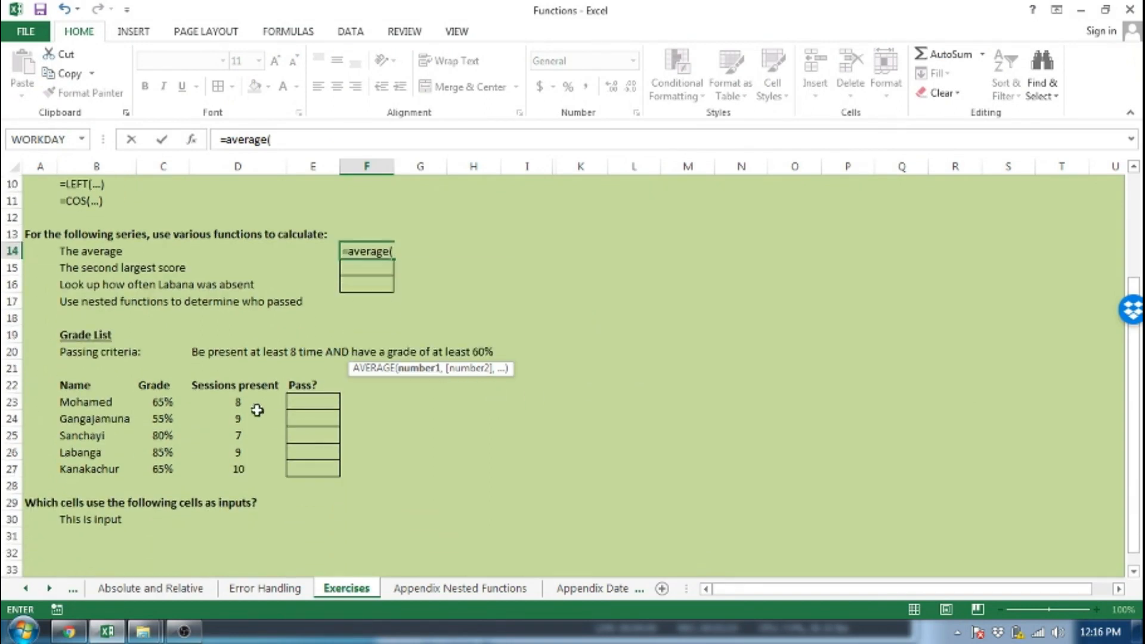
drag(158, 402, 155, 465)
text())
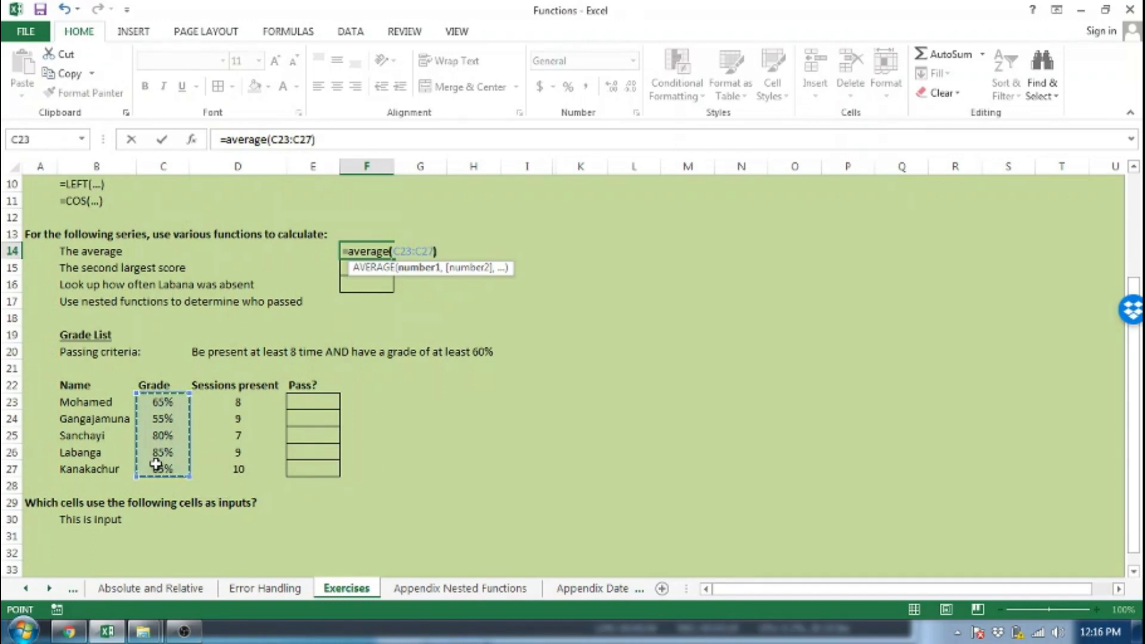
key(Return)
Step: Extend the label in B14 so that it reads "The average grade"
key(Up)
key(Left)
key(Left)
key(Left)
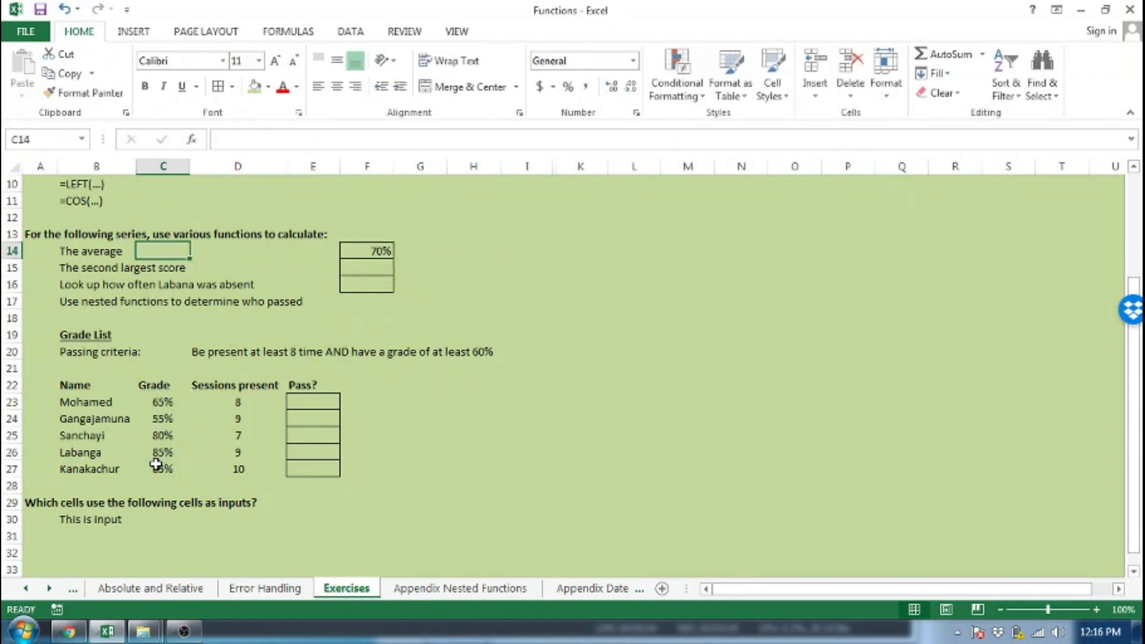
key(Left)
key(F2)
text(grade)
key(Return)
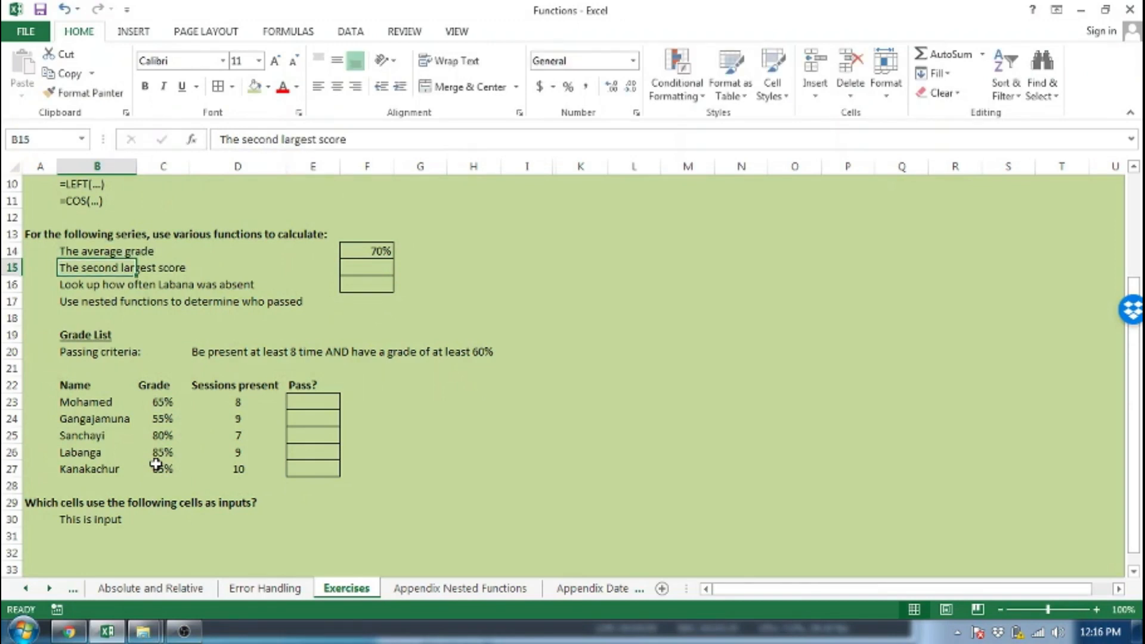
Step: Select the answer cell F15 for the second largest score and begin a formula
key(Down)
key(Right)
key(Right)
key(Right)
key(Right)
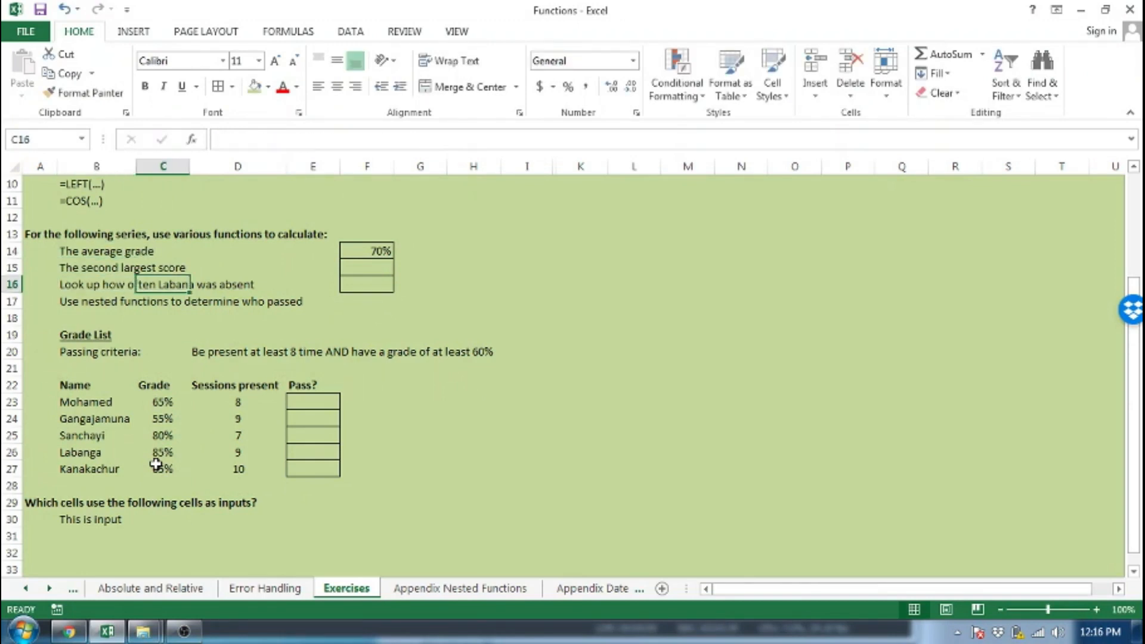
key(Up)
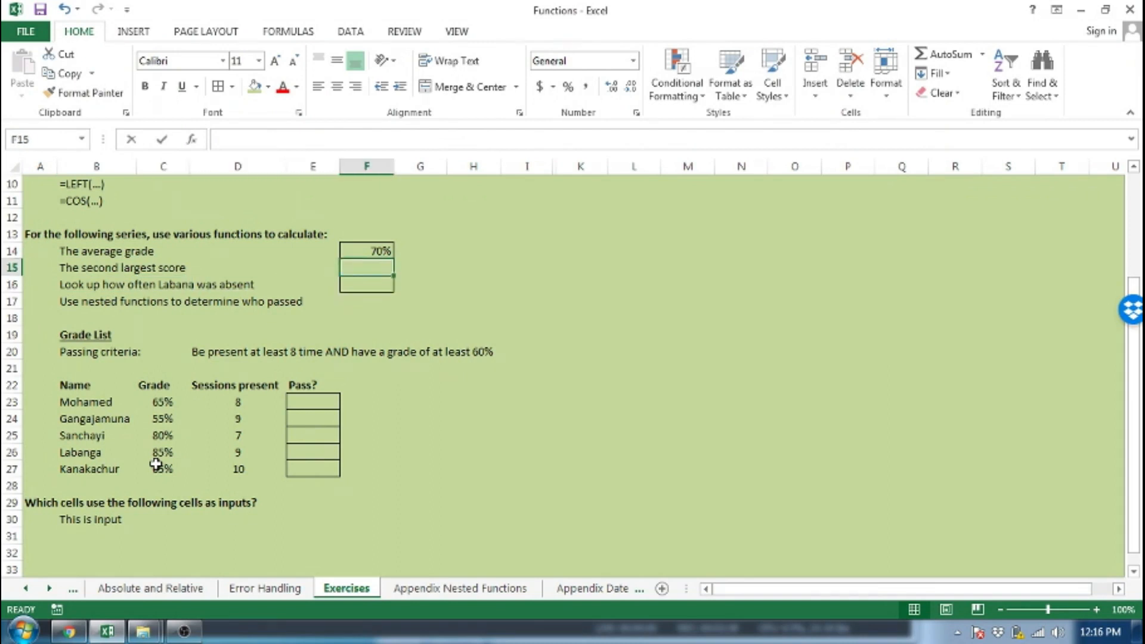
text(=)
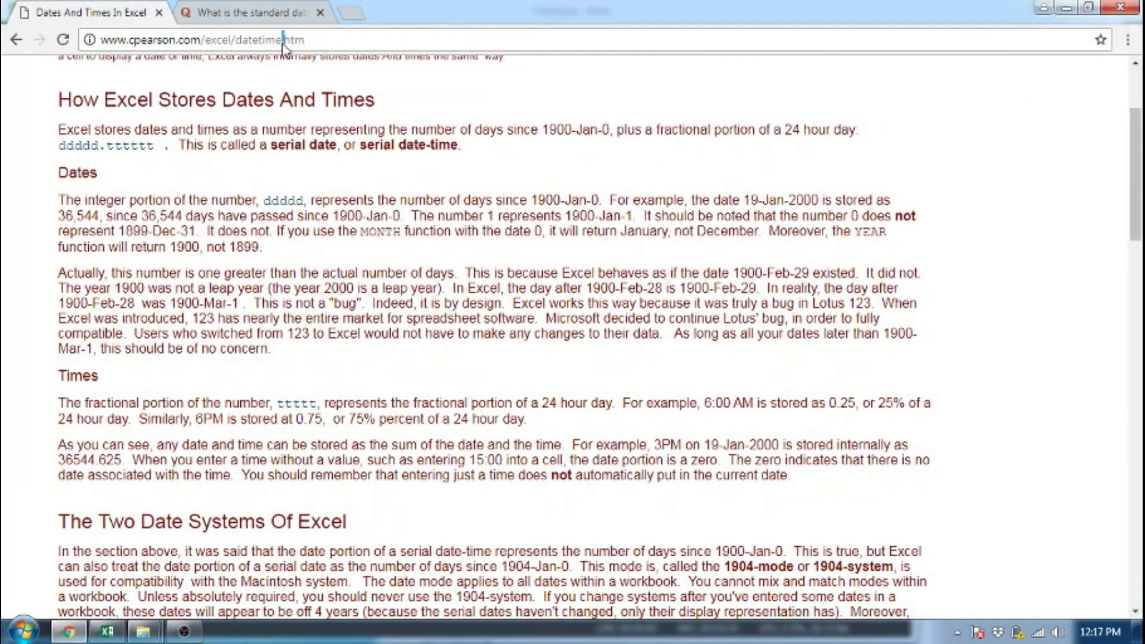
Step: Switch to Chrome and search Google for "excel get second largest value" to find a suitable formula
click(322, 41)
text(e)
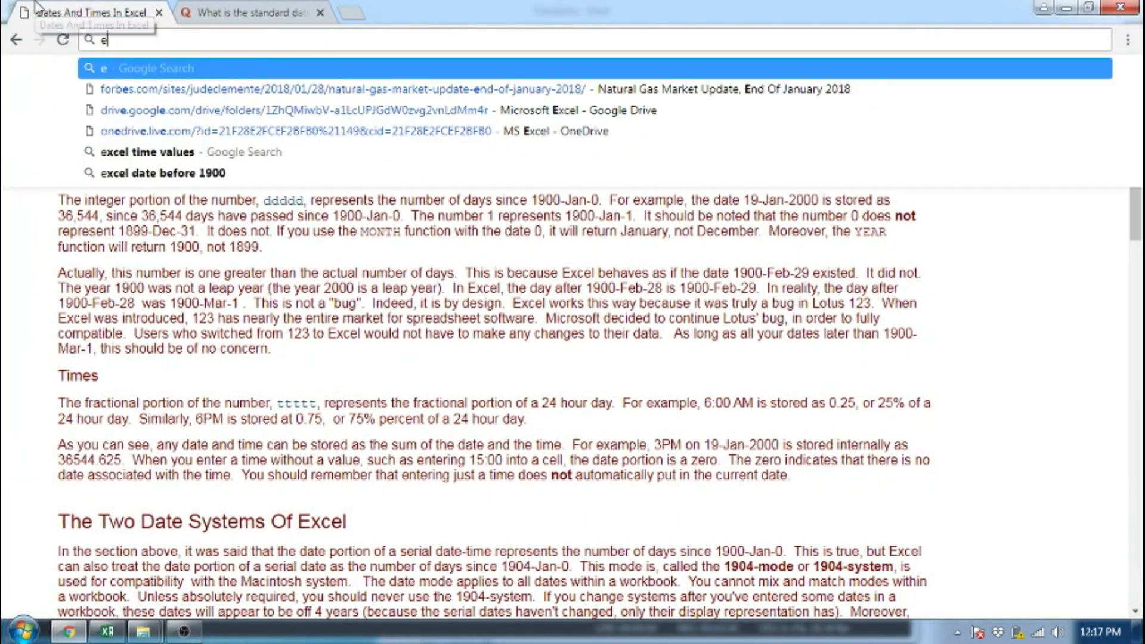
text(xcel get)
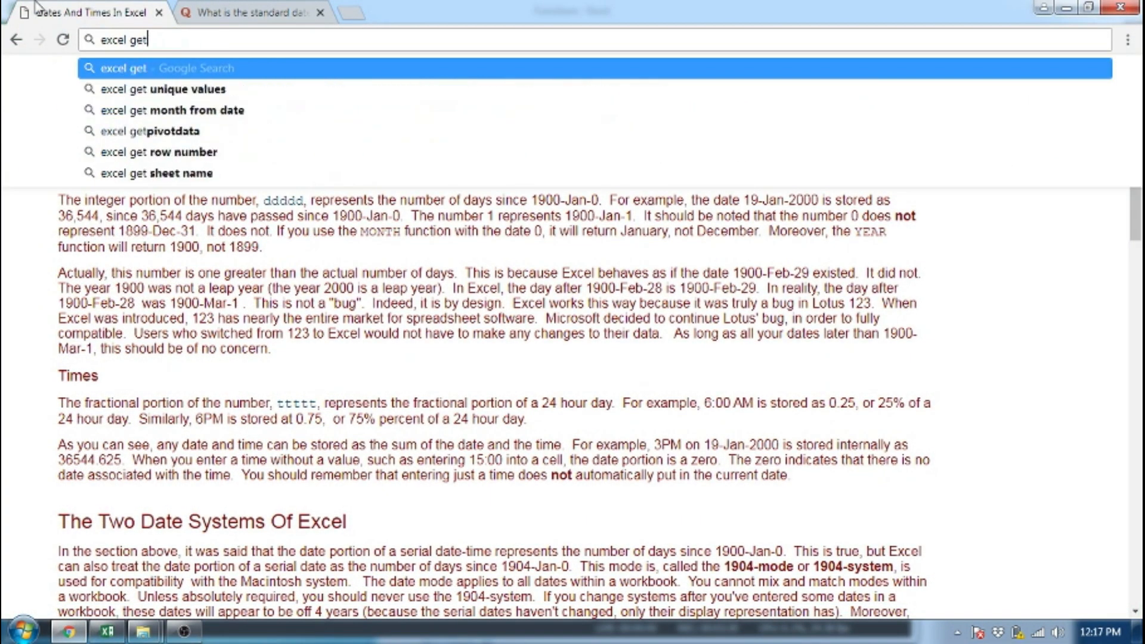
text( second lar)
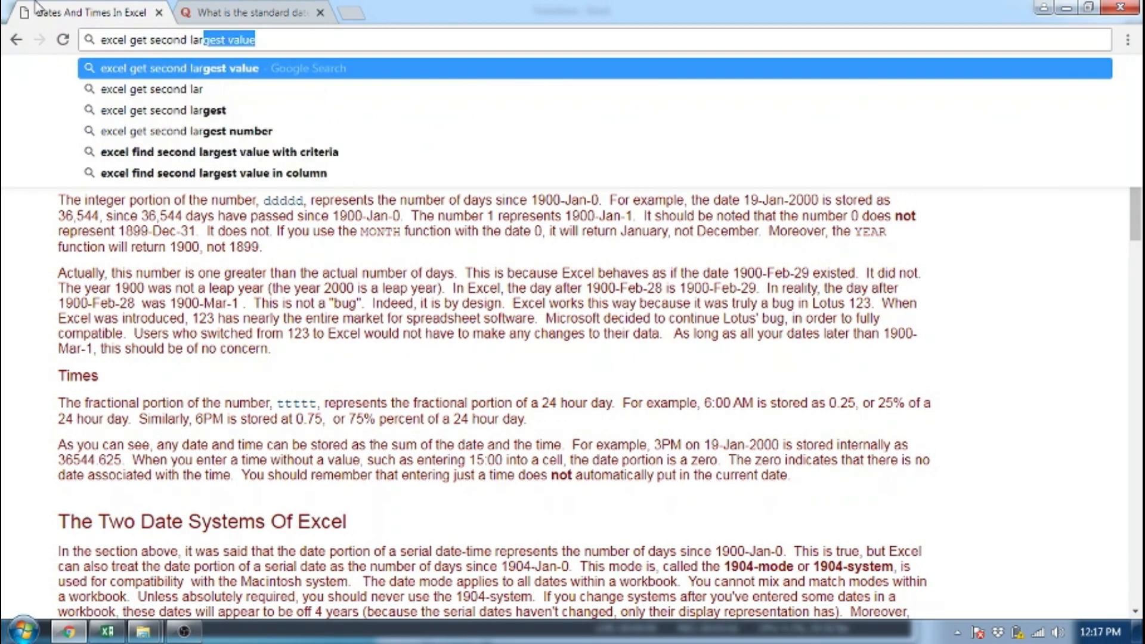
key(Return)
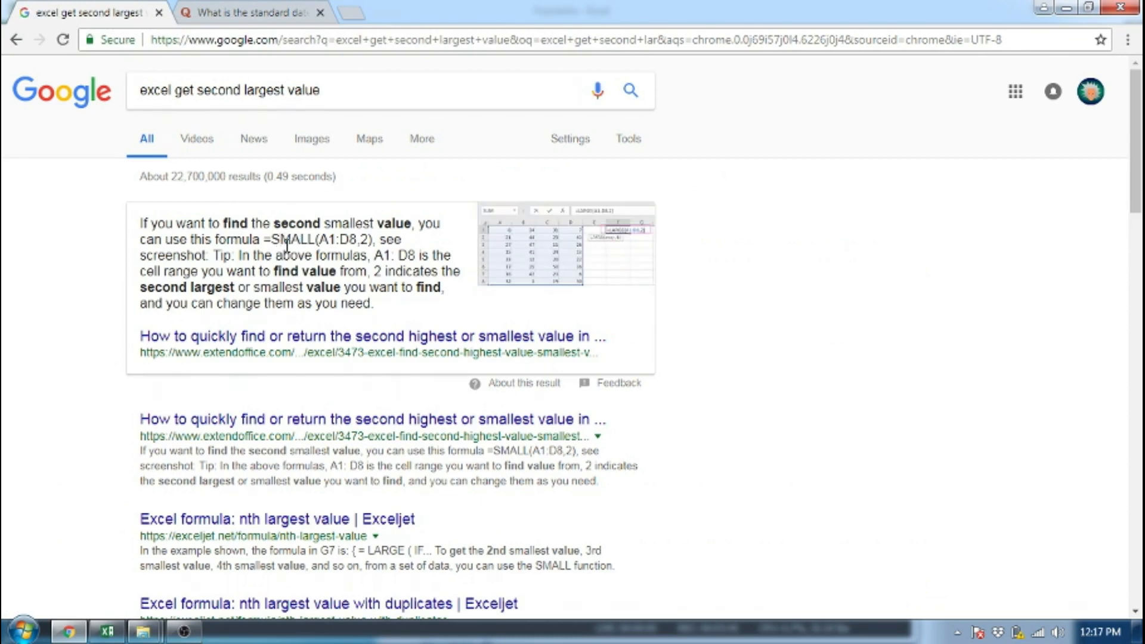
drag(282, 241, 285, 256)
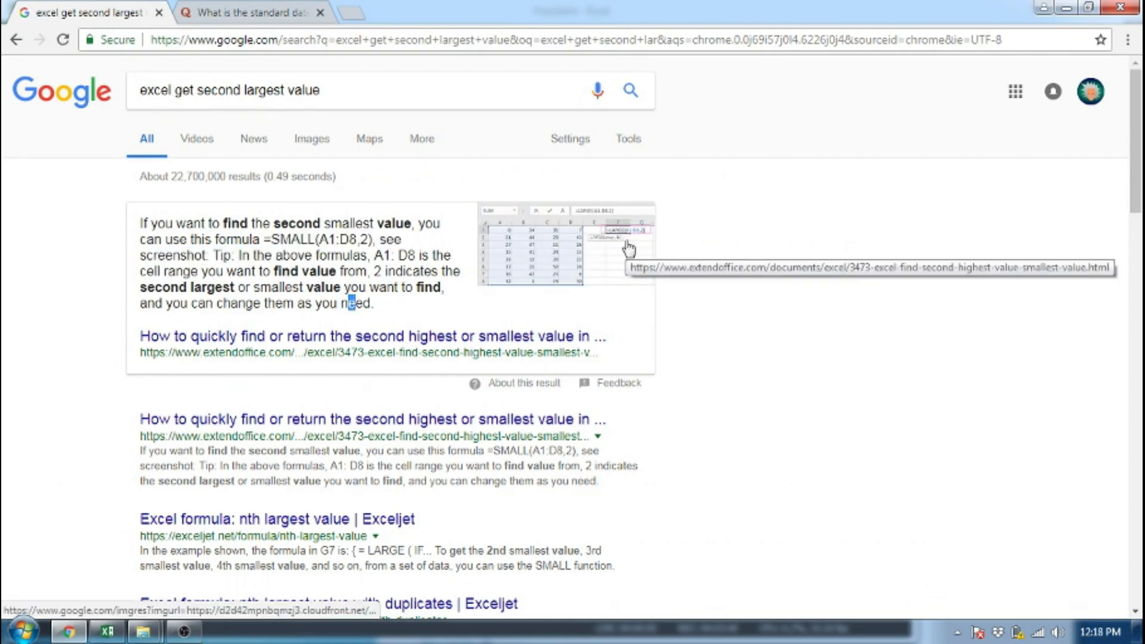
Step: Switch back to Excel and search the function library for "large" to read how the LARGE function's arguments work
key(alt+Tab)
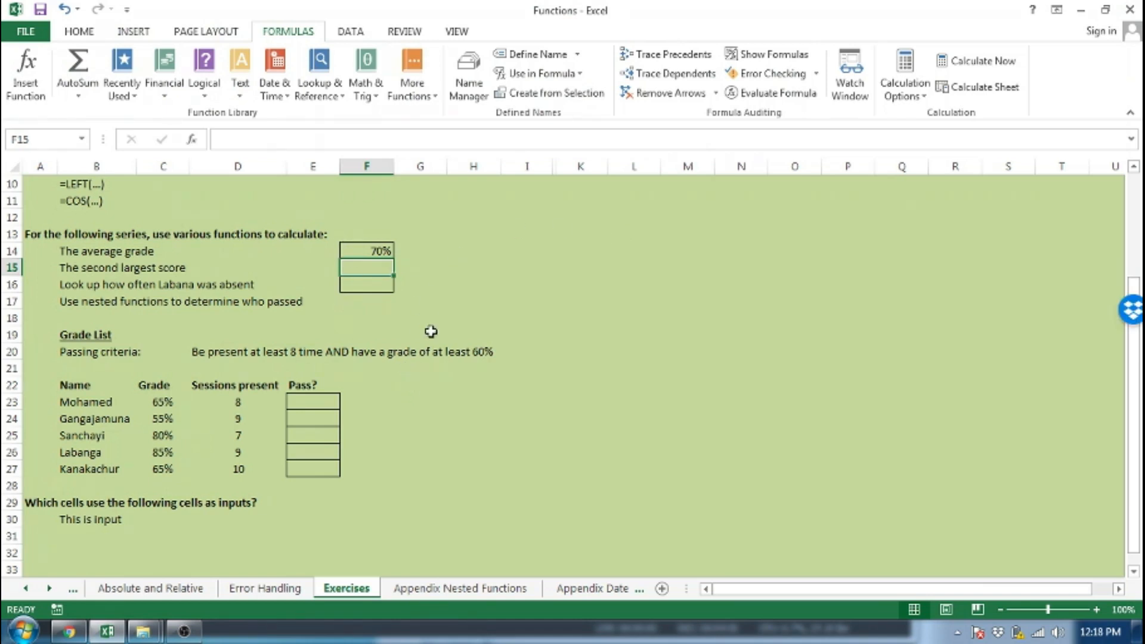
click(25, 70)
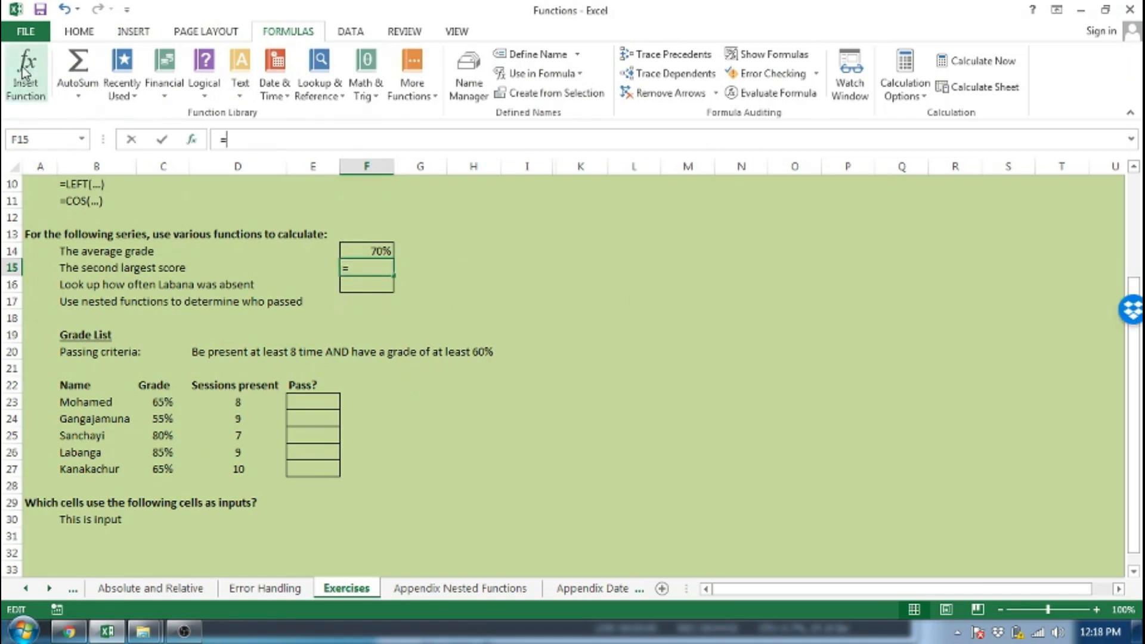
text(large)
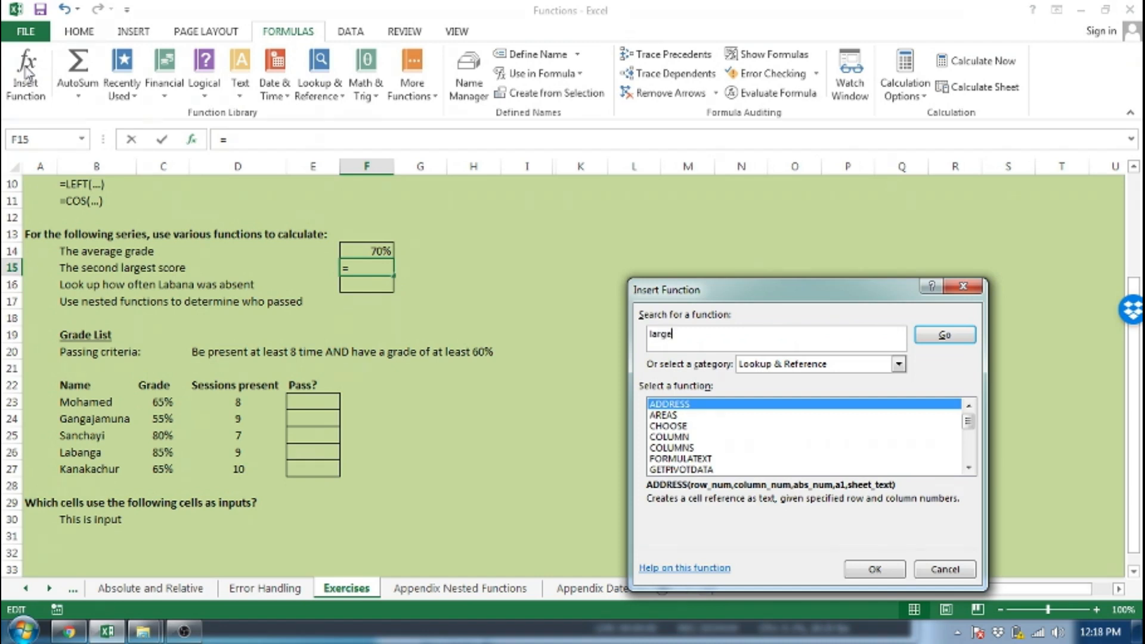
key(Return)
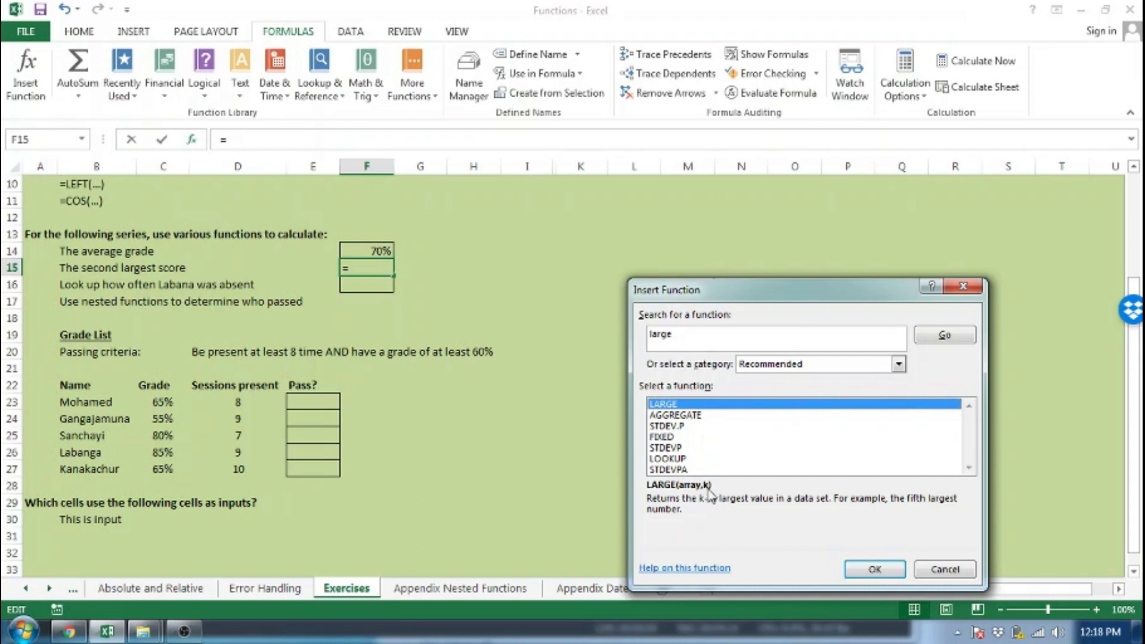
click(955, 570)
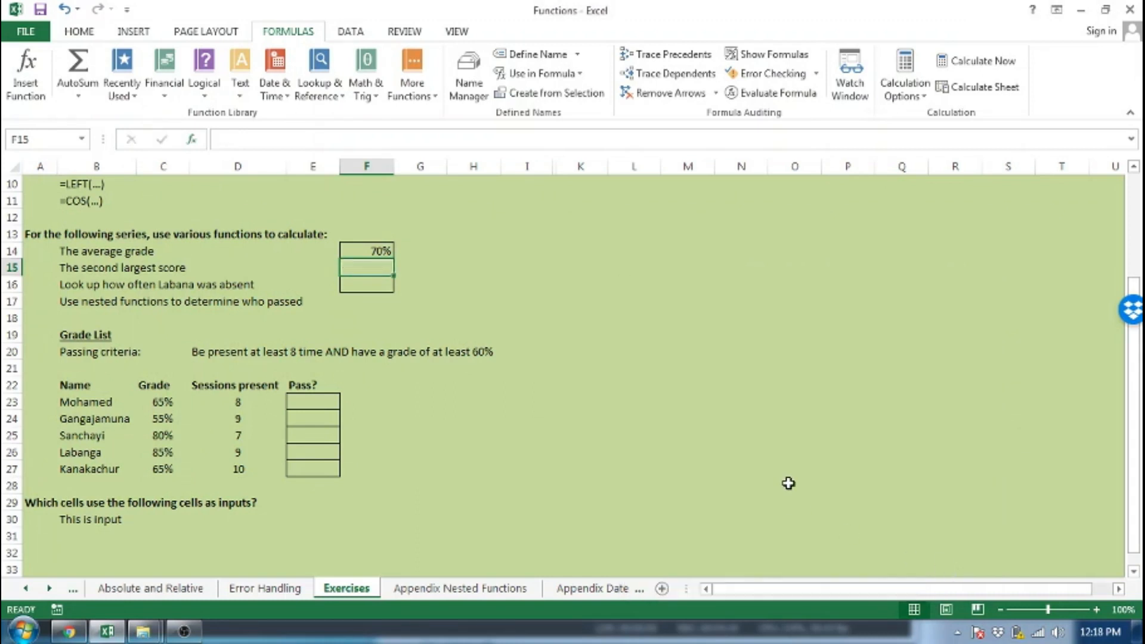
Step: Calculate the second largest score in cell F15 with =LARGE(C23:C27,2)
text(=large)
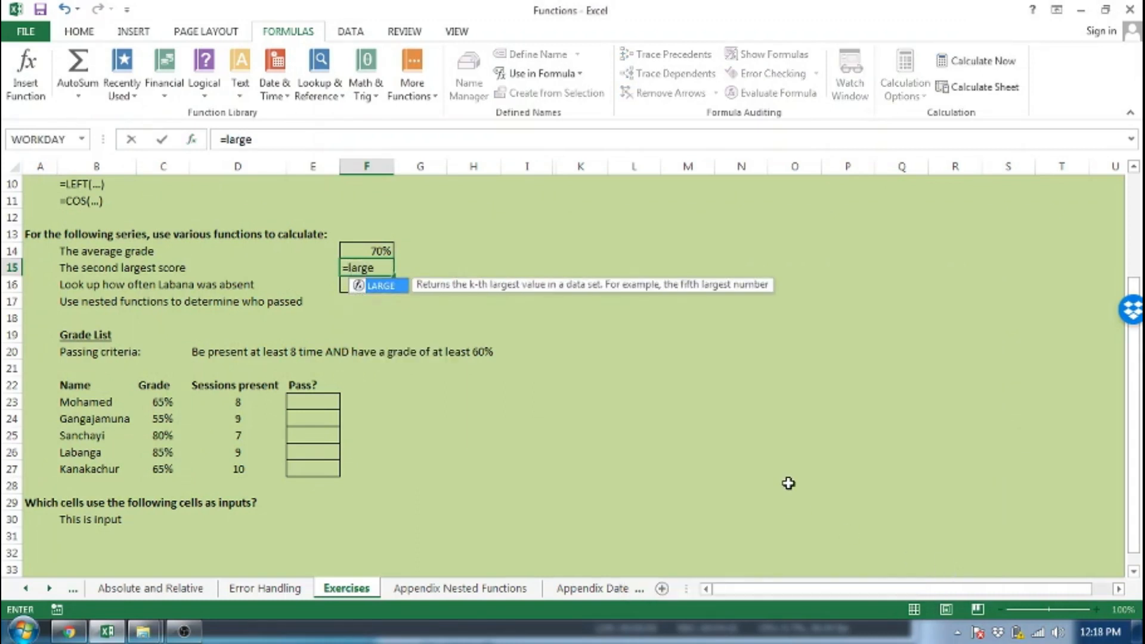
text(()
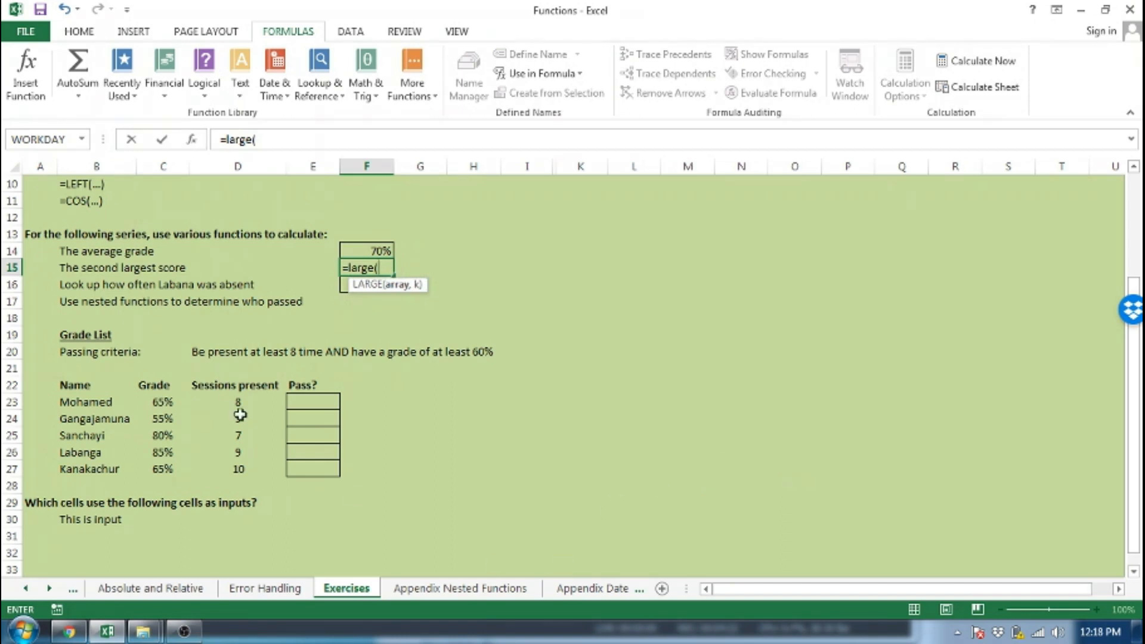
drag(163, 406, 164, 469)
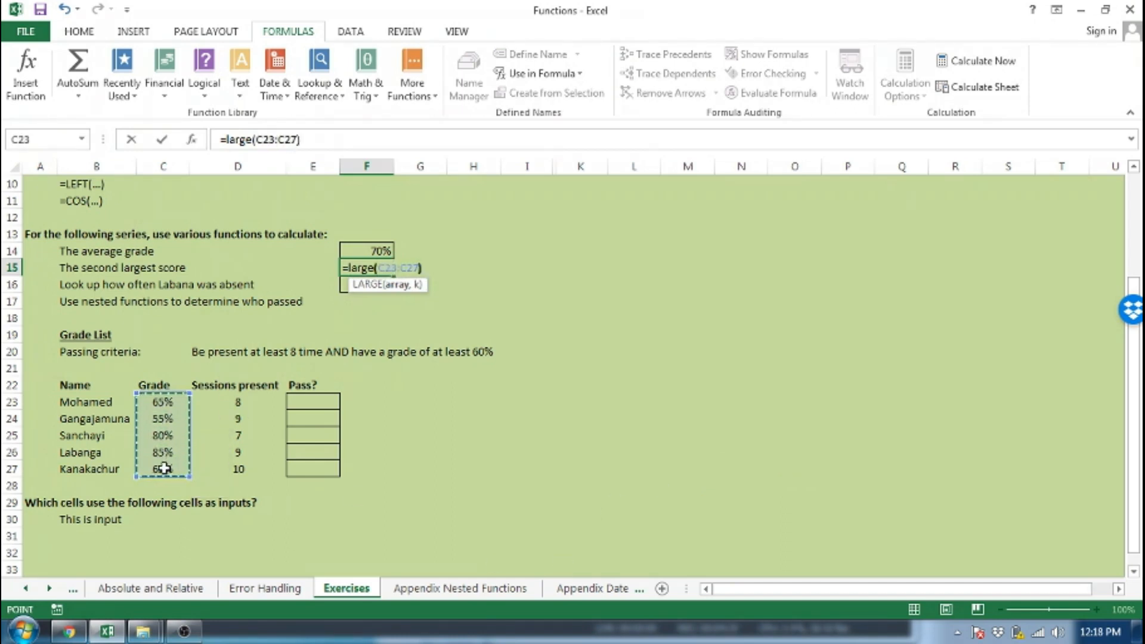
key(Return)
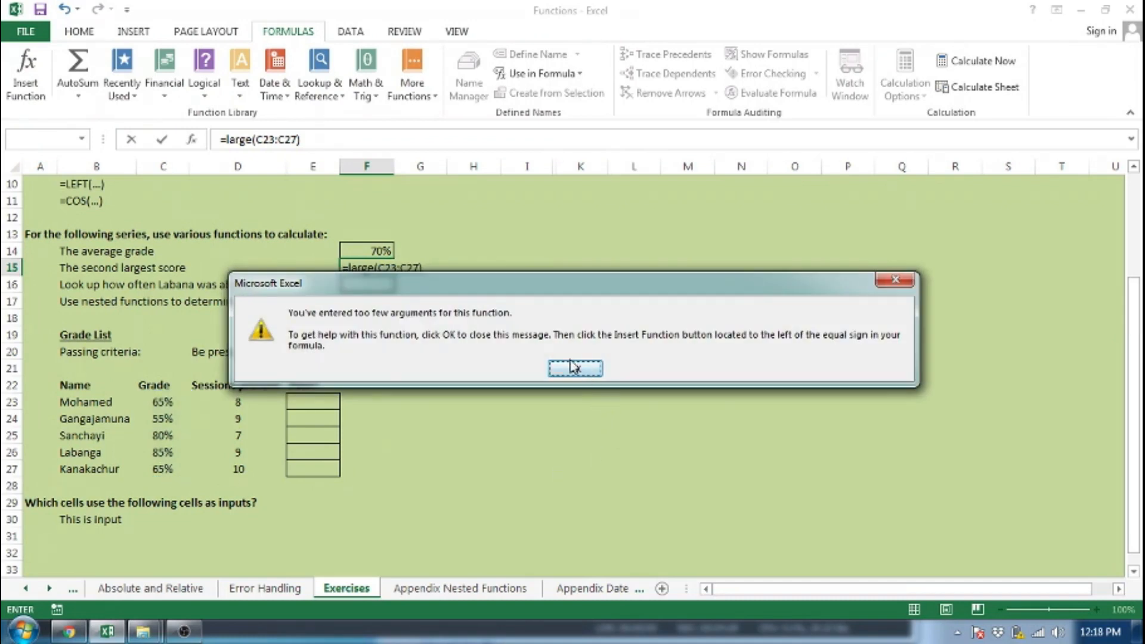
click(573, 367)
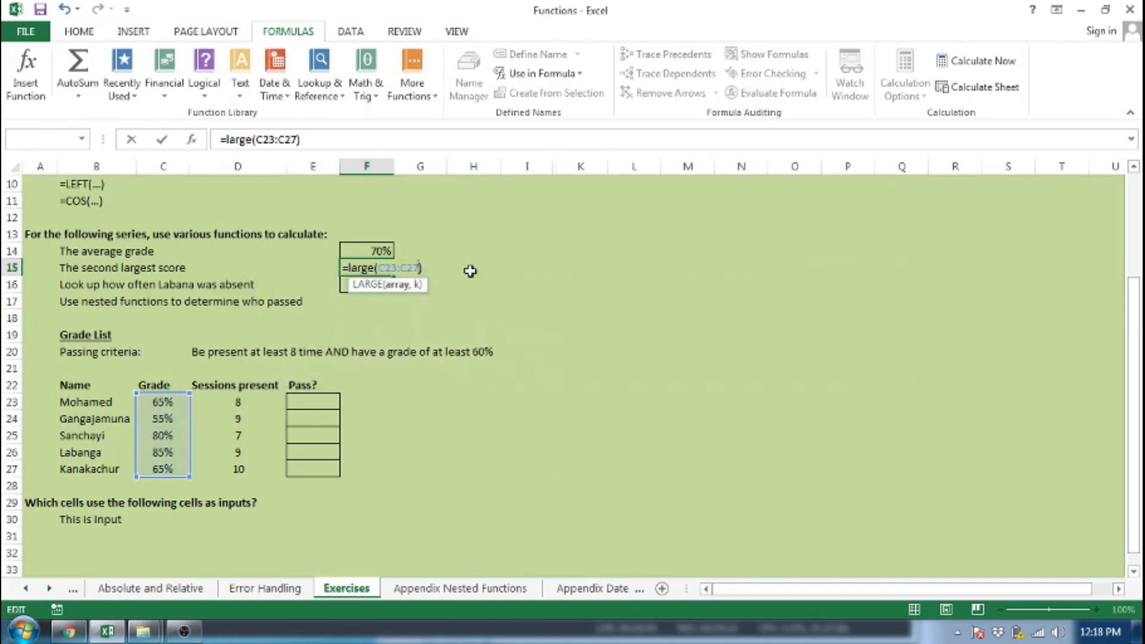
text(,2)
key(Return)
key(Up)
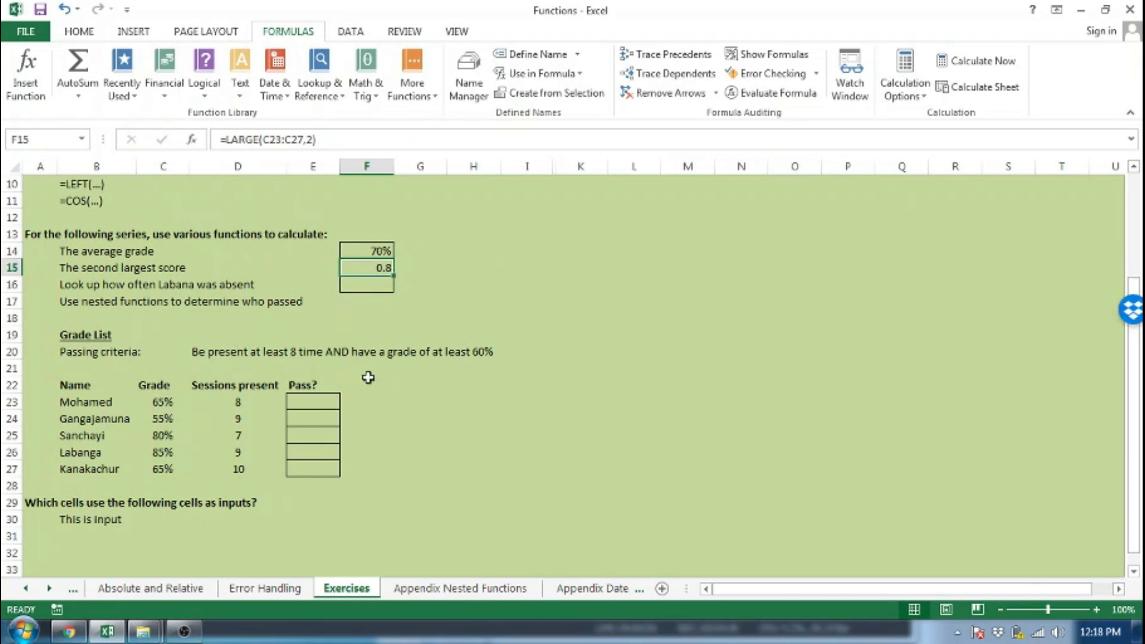
Step: Format the second largest score in F15 as a percentage and compare it with the grades in C25 and C26
click(153, 436)
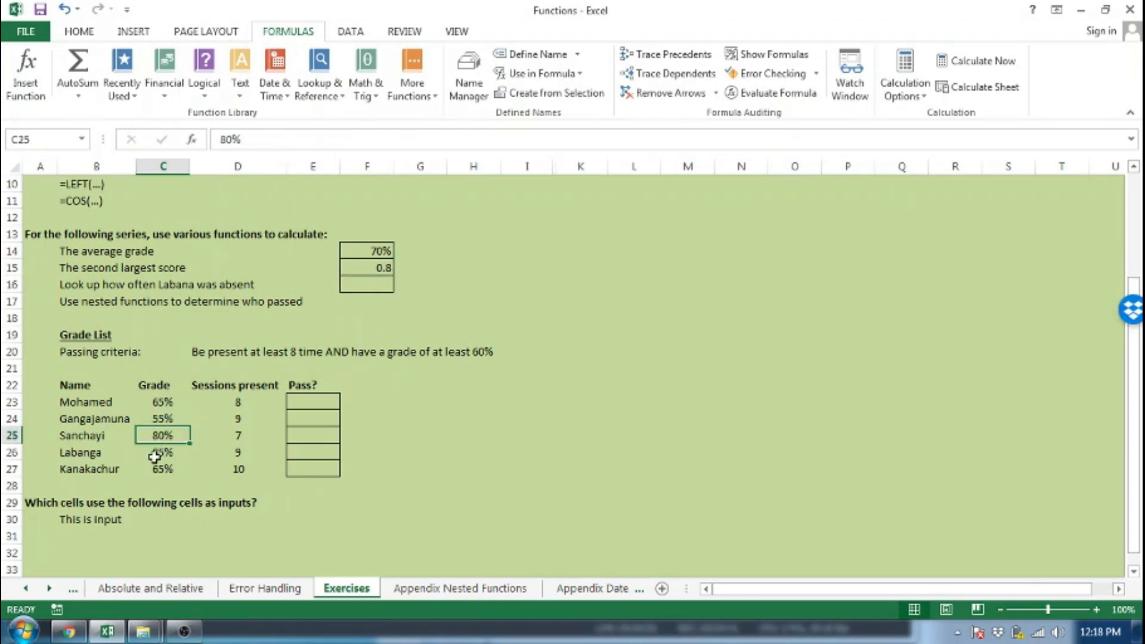
click(360, 269)
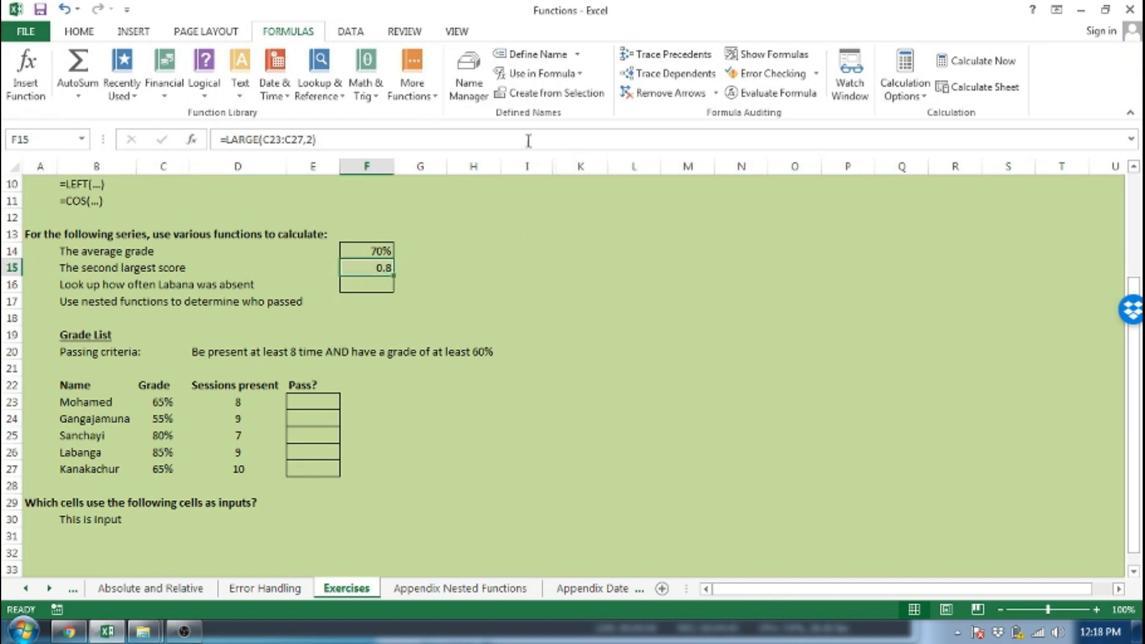
click(88, 32)
click(566, 91)
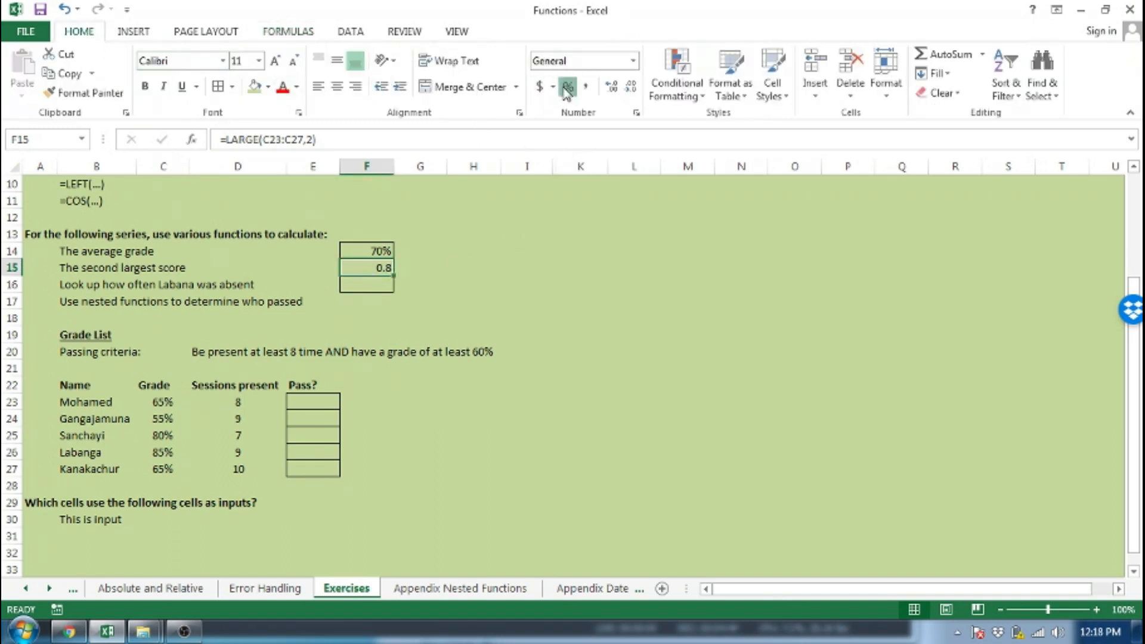
click(161, 438)
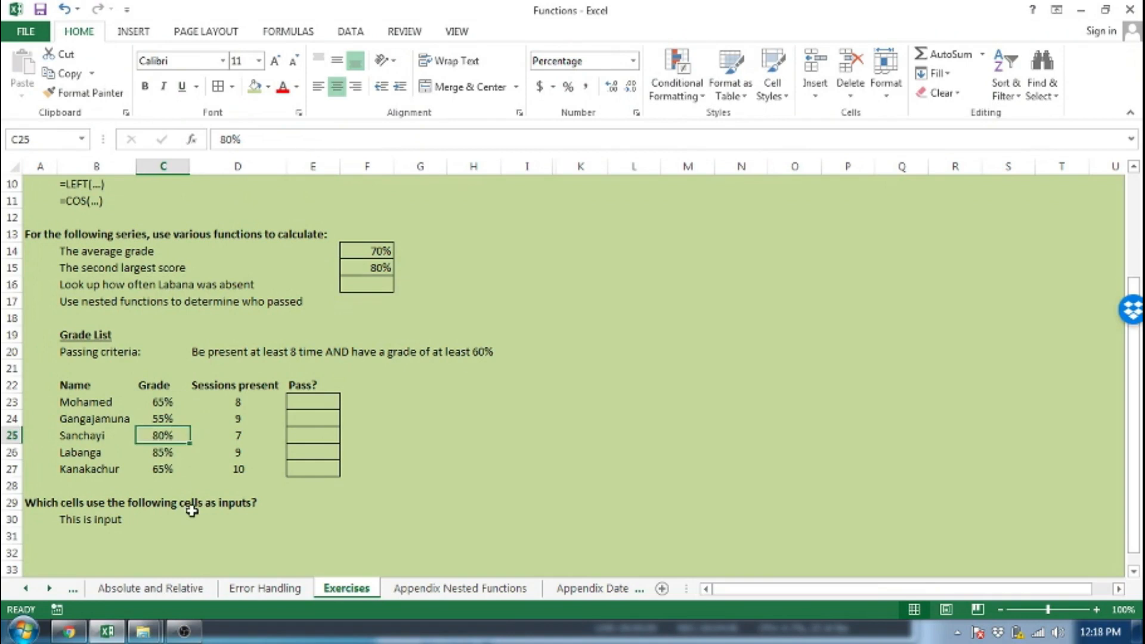
click(160, 456)
Step: In cell F16, look up the named student's sessions present with VLOOKUP over B23:D27, column 3, with 0 for an exact match
click(380, 287)
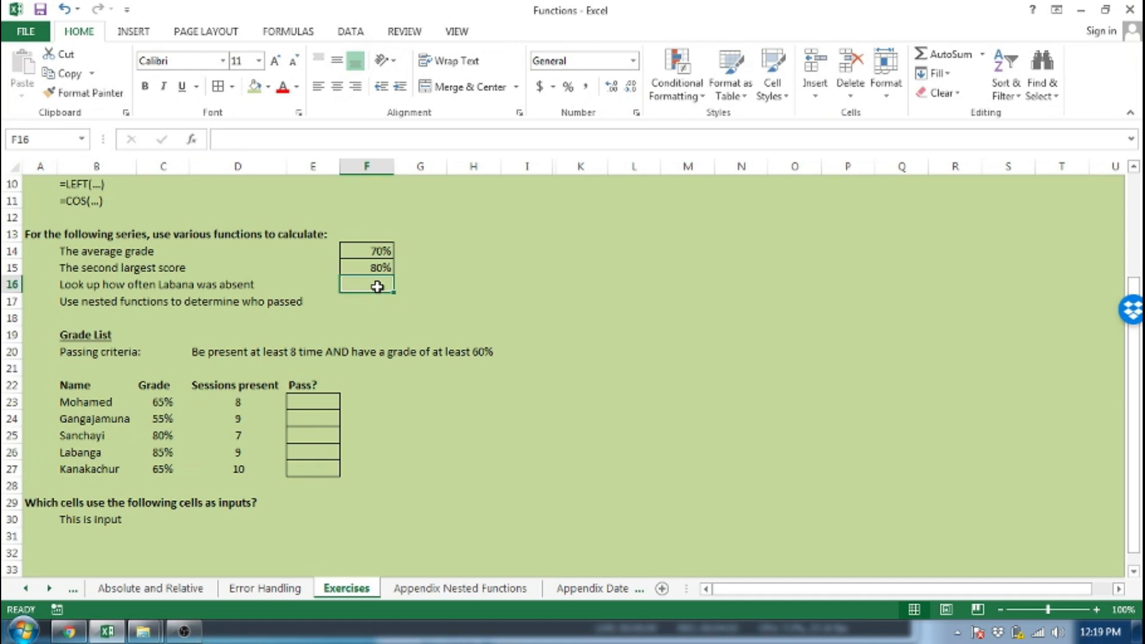
text(=)
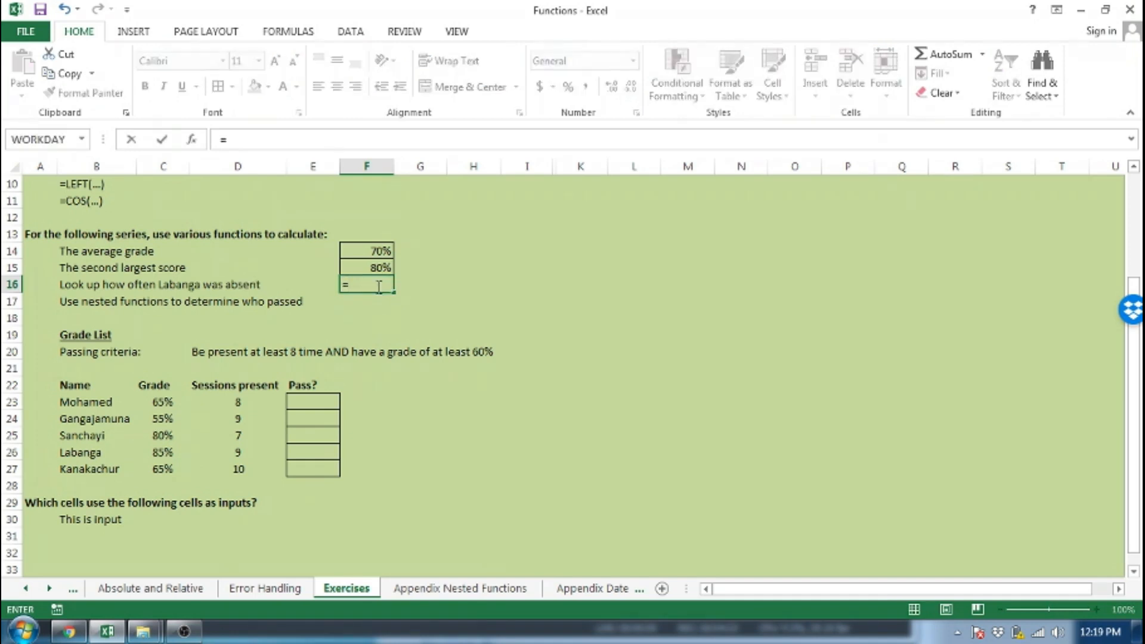
text(v)
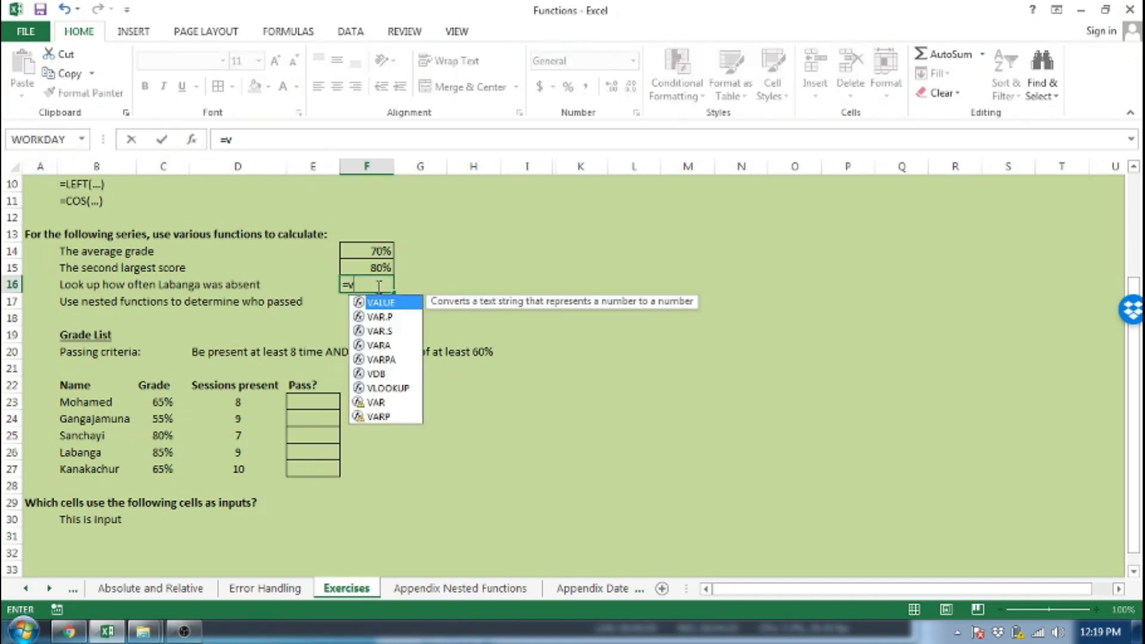
text(lookup)
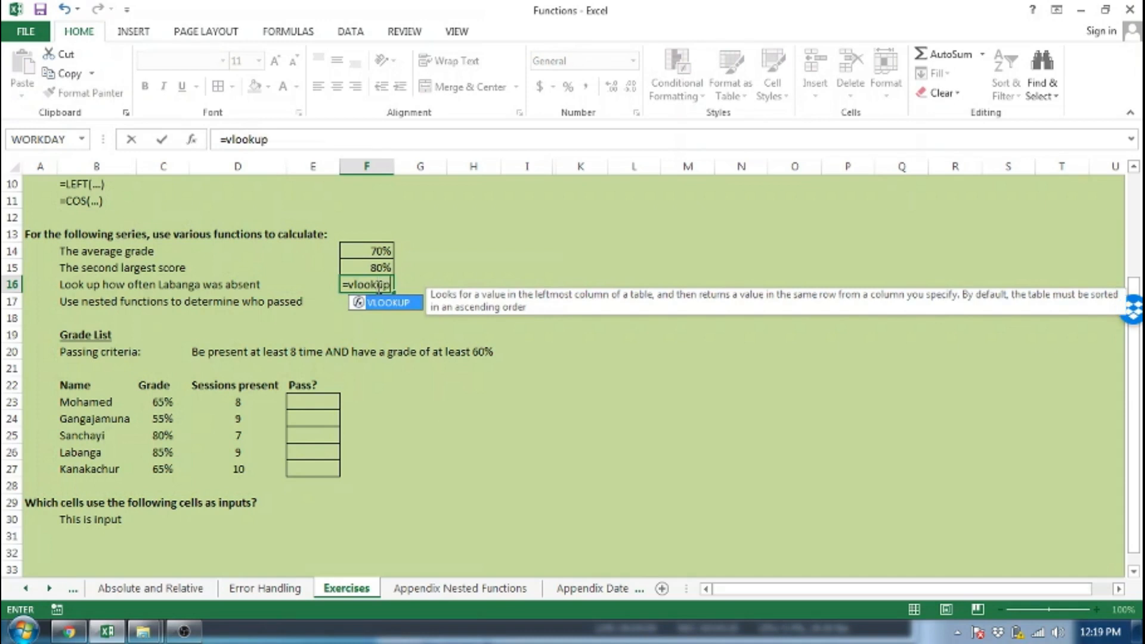
text(()
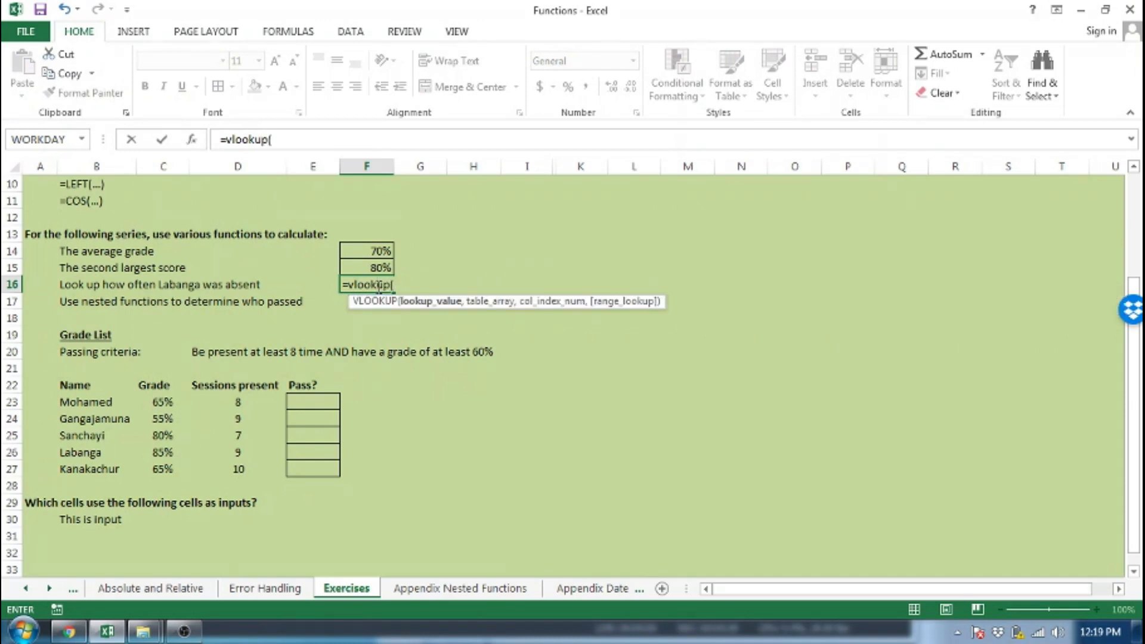
text("Labanga",)
drag(83, 400, 257, 475)
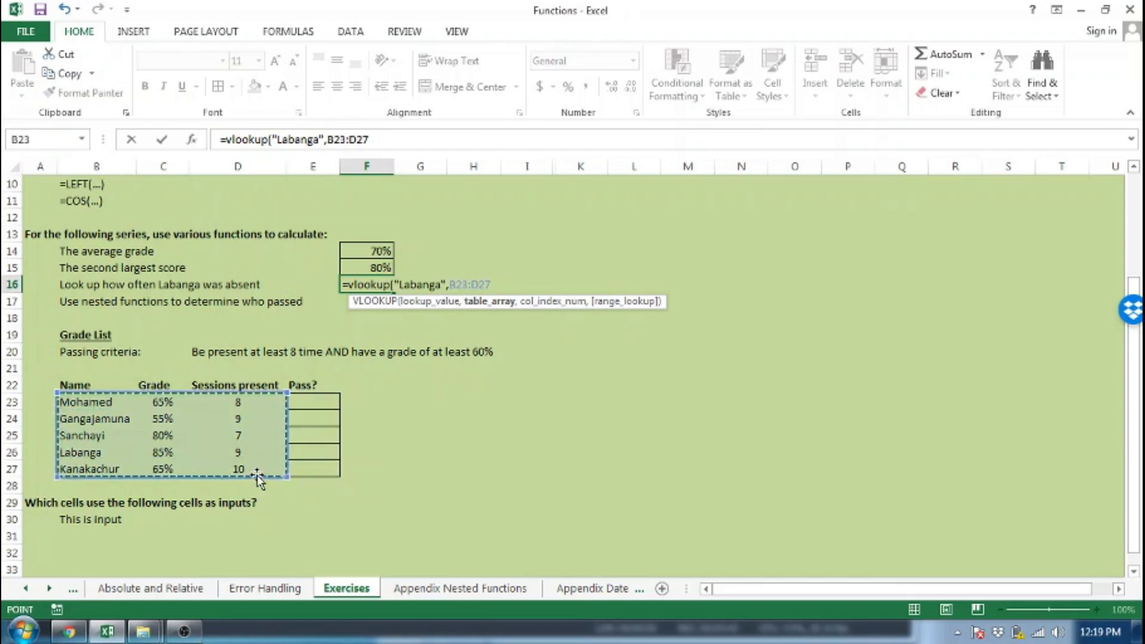
text(,)
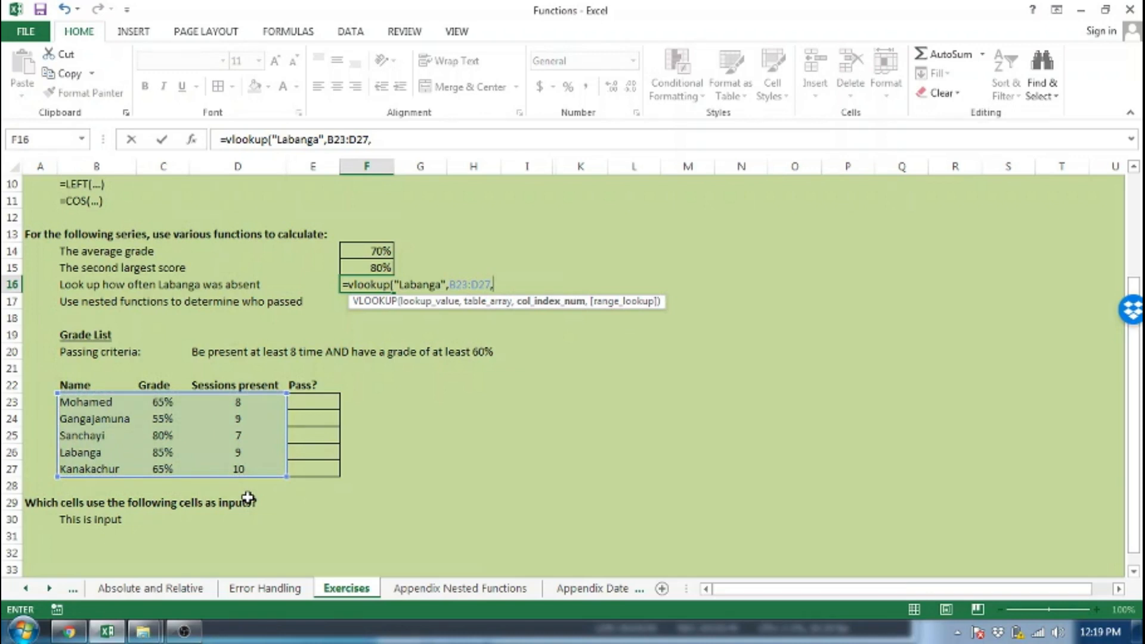
text(3,)
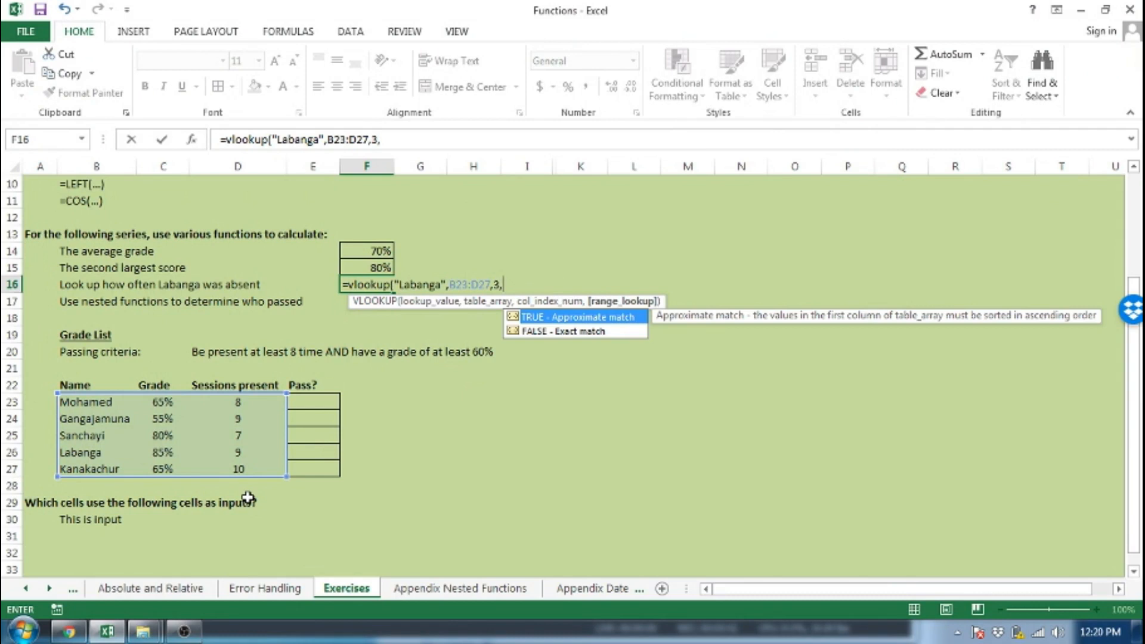
key(Down)
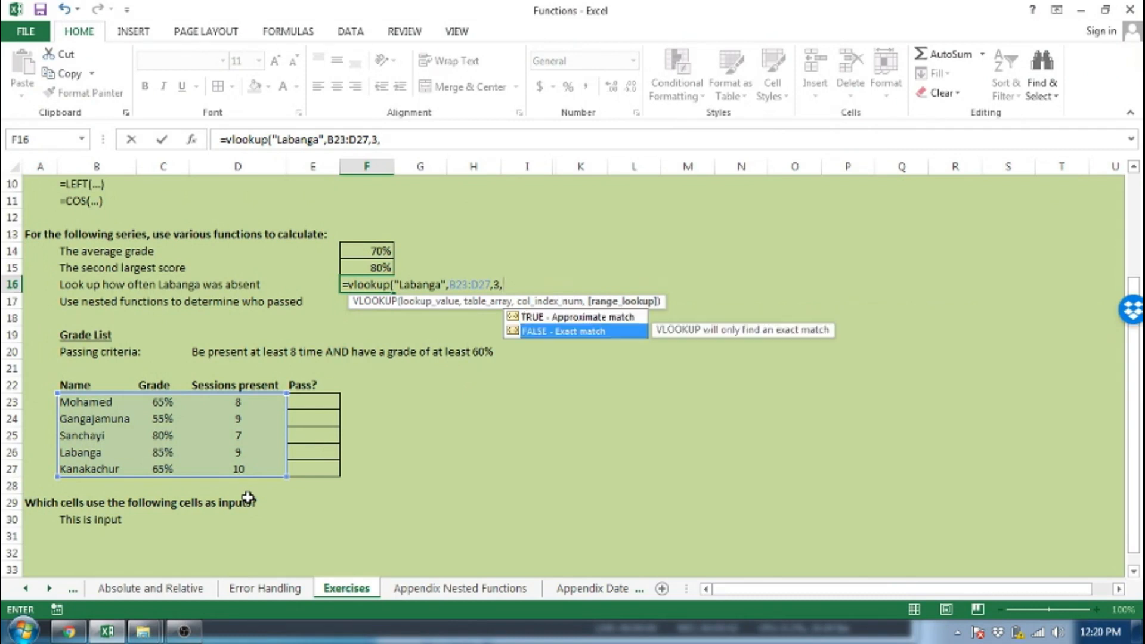
text(0)
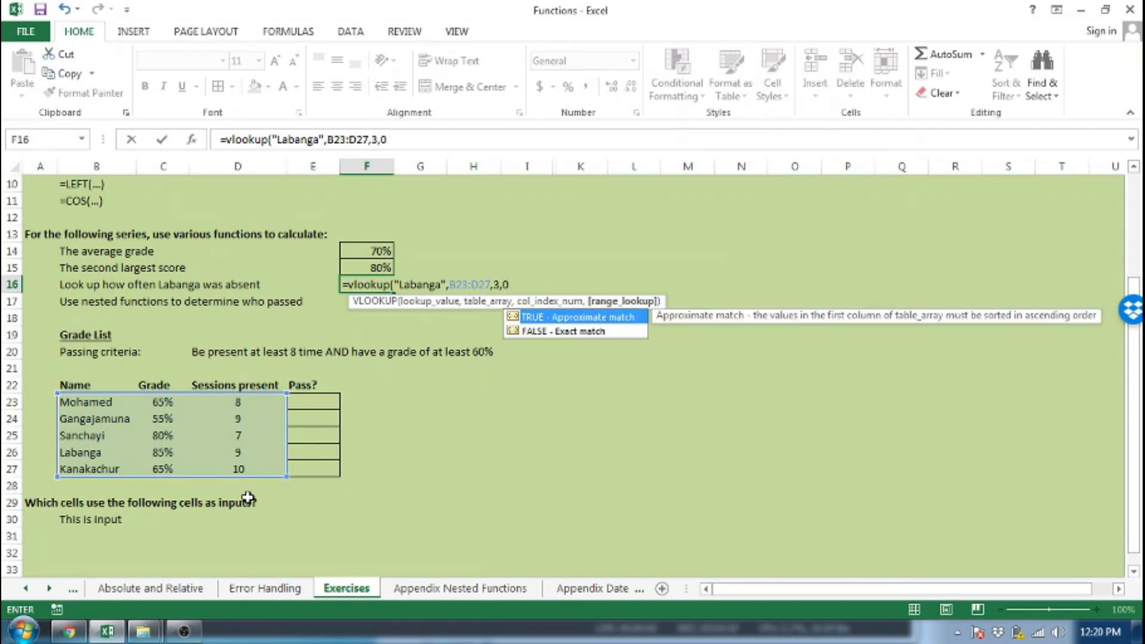
text())
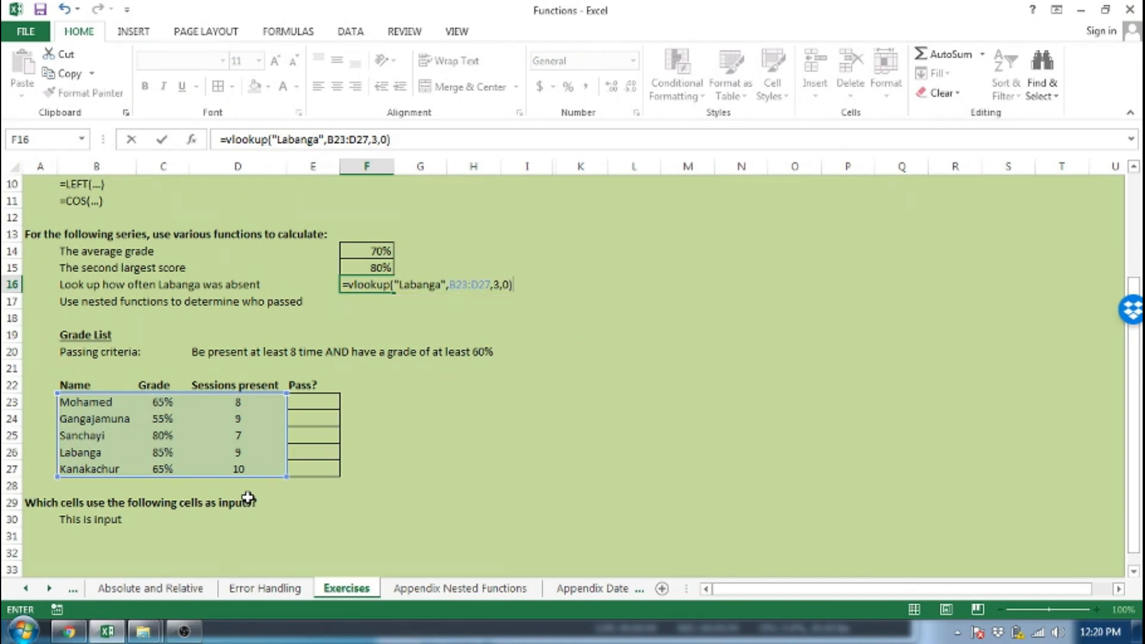
key(Return)
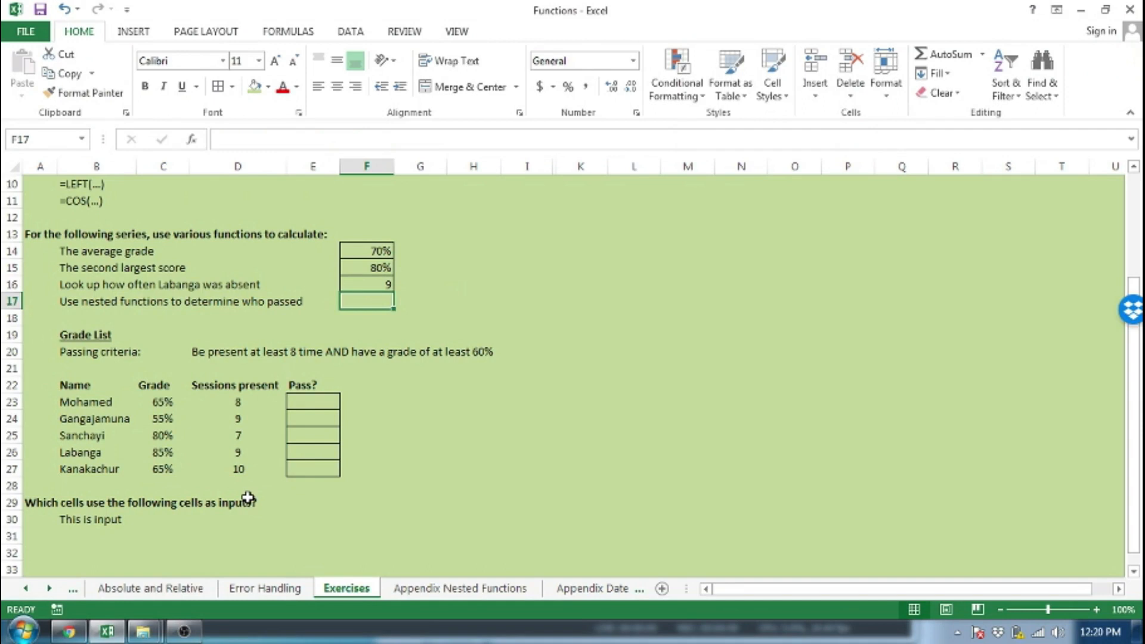
Step: Change the formula in F16 to subtract the VLOOKUP result from 10, giving the student's number of absences
key(Up)
click(229, 141)
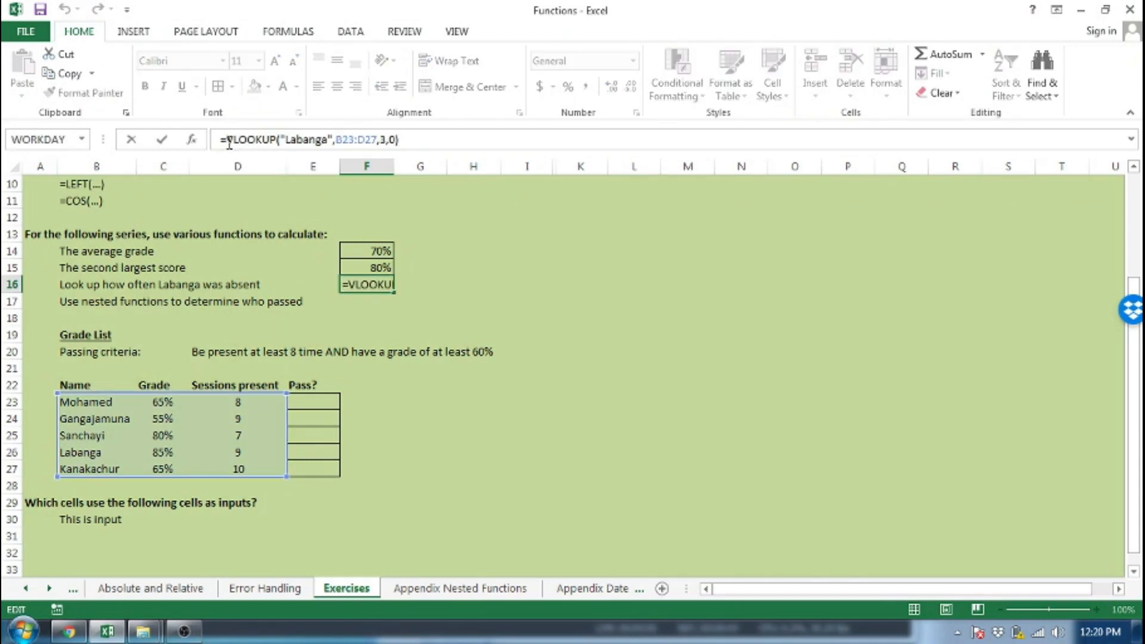
text(10)
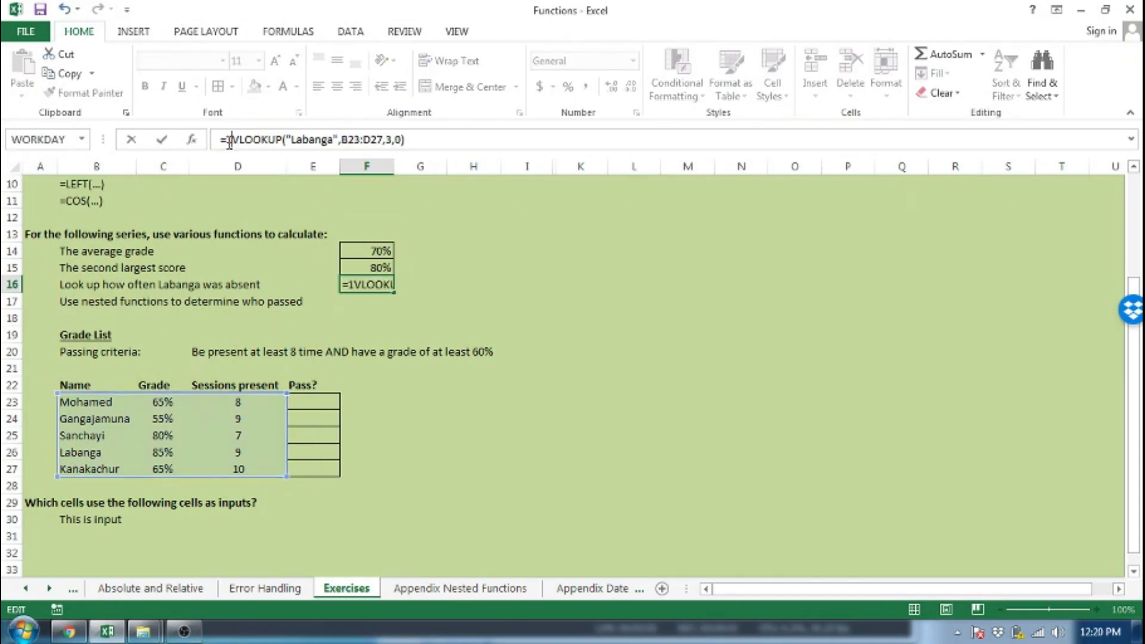
text( -)
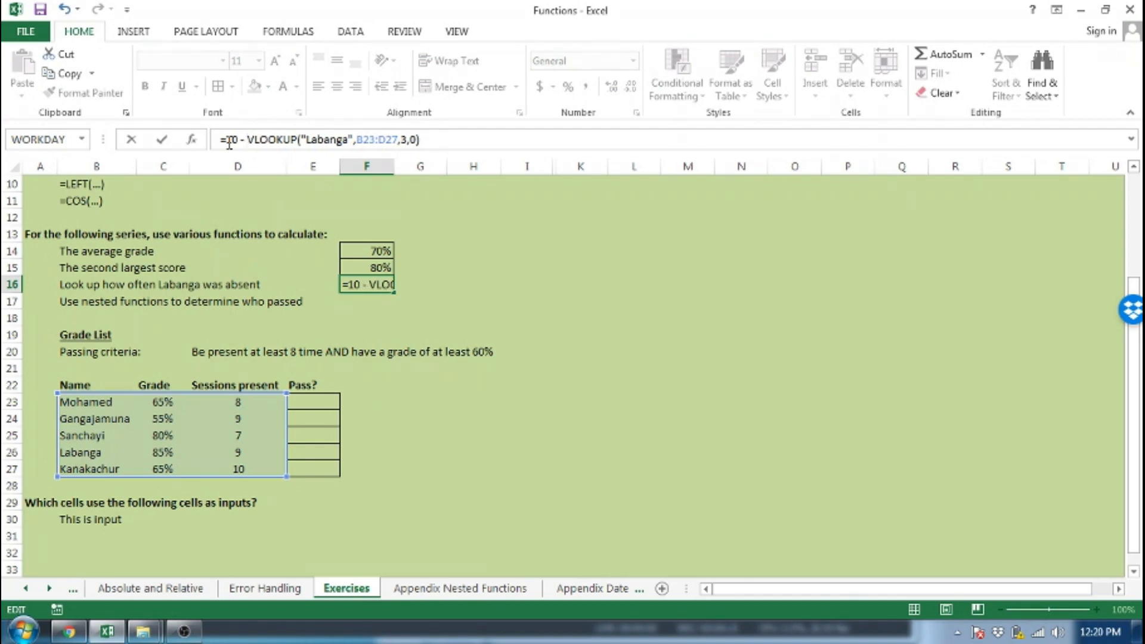
key(ctrl+Return)
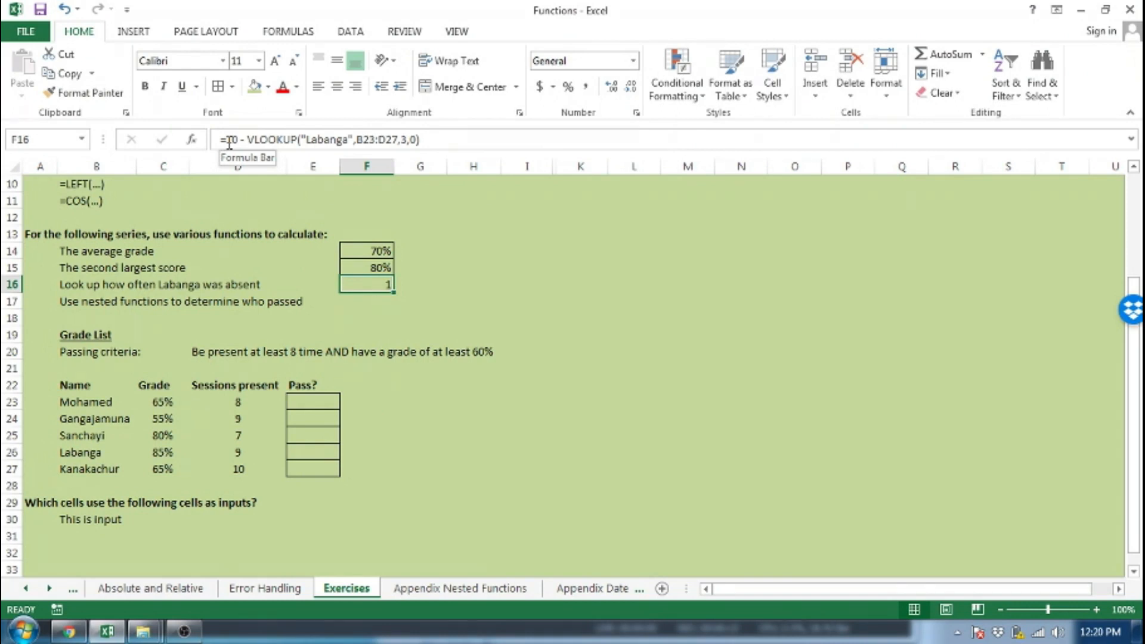
key(Down)
key(Down)
key(Down)
key(Down)
key(Down)
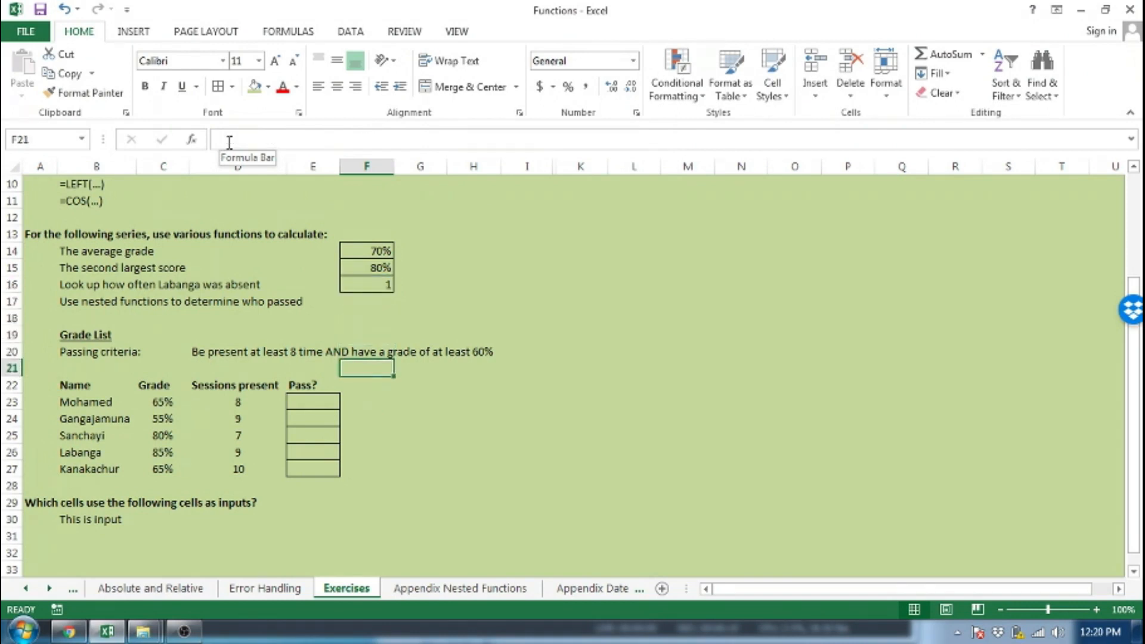
click(73, 301)
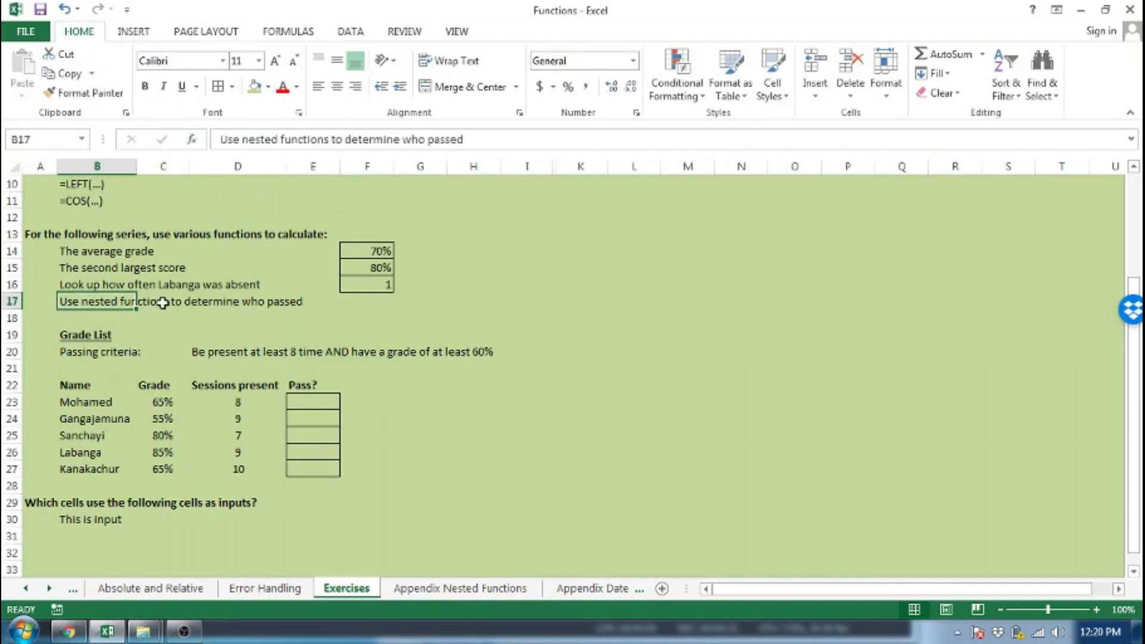
Step: Enter =IF(C23>0.6,"Passed","Failed") in E23 to judge the first student by grade
click(303, 398)
text(=I)
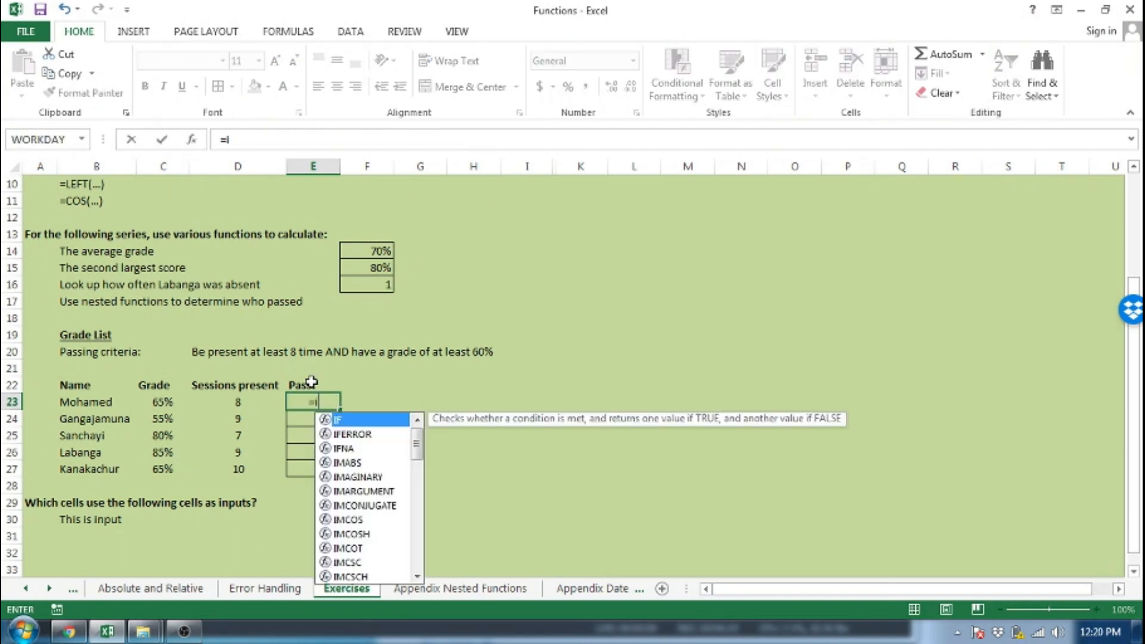
text(f()
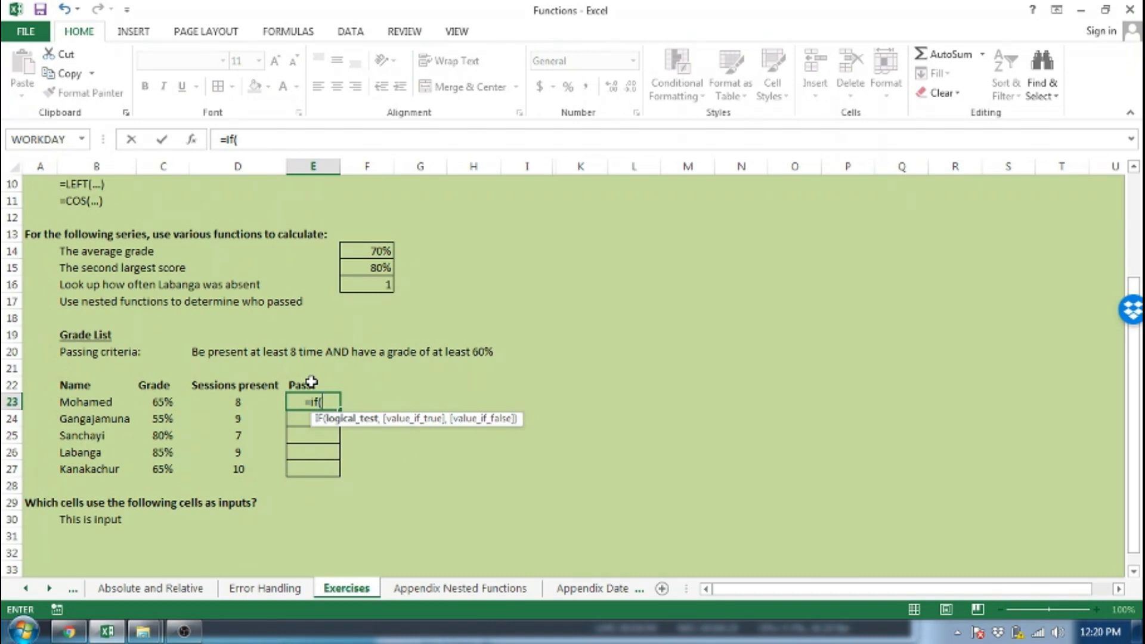
click(159, 402)
text(>)
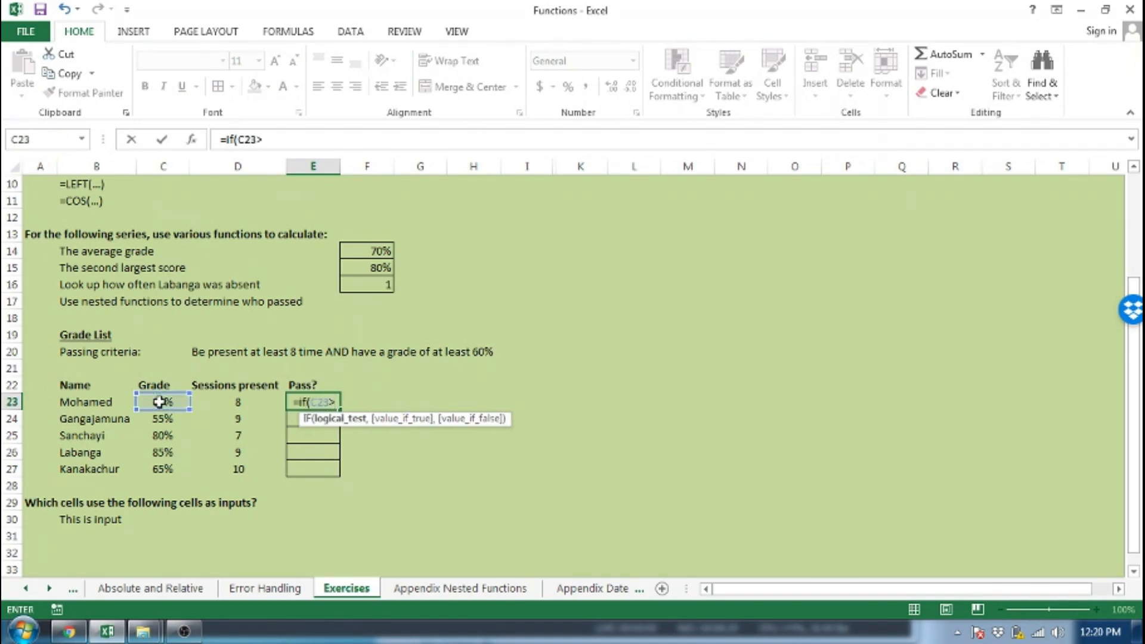
text(0.6)
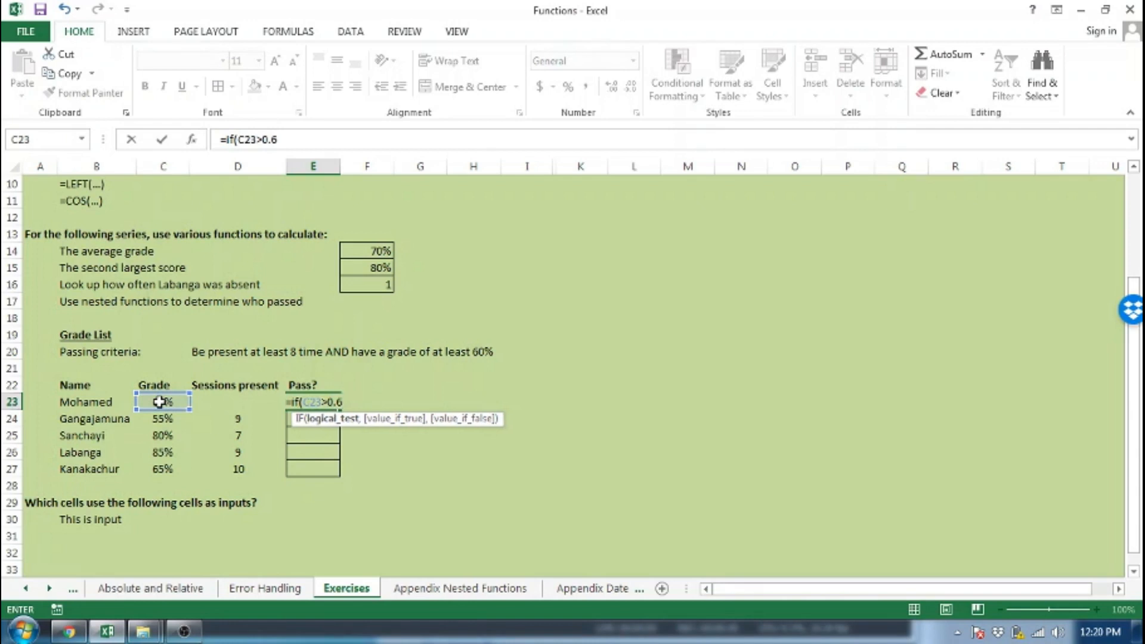
text(,"PAs)
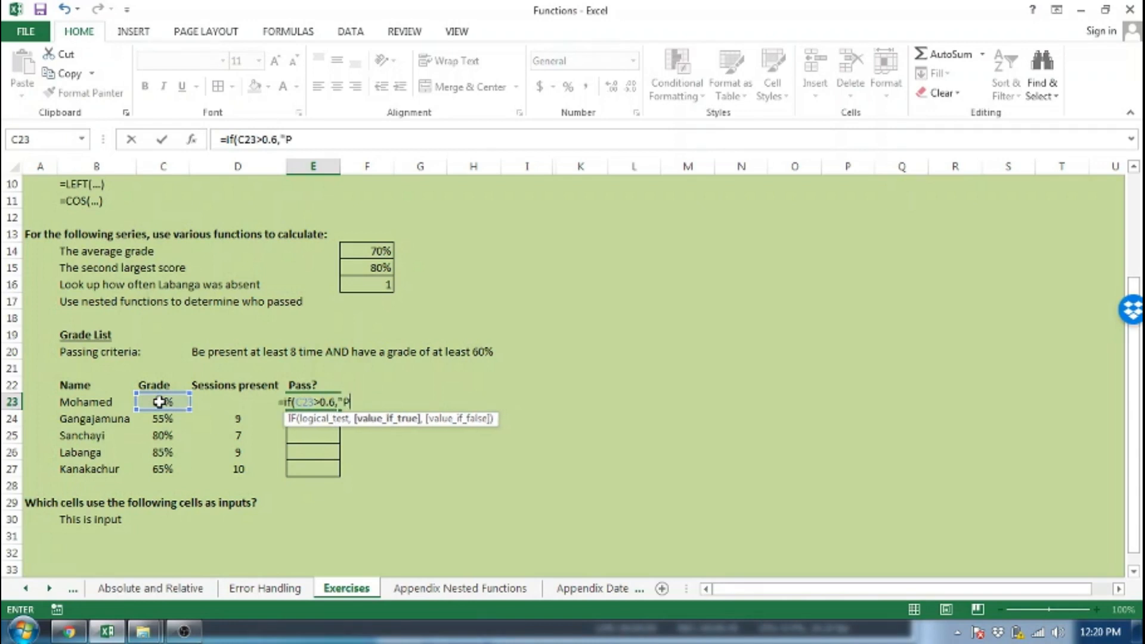
key(BackSpace)
key(BackSpace)
text(assed)
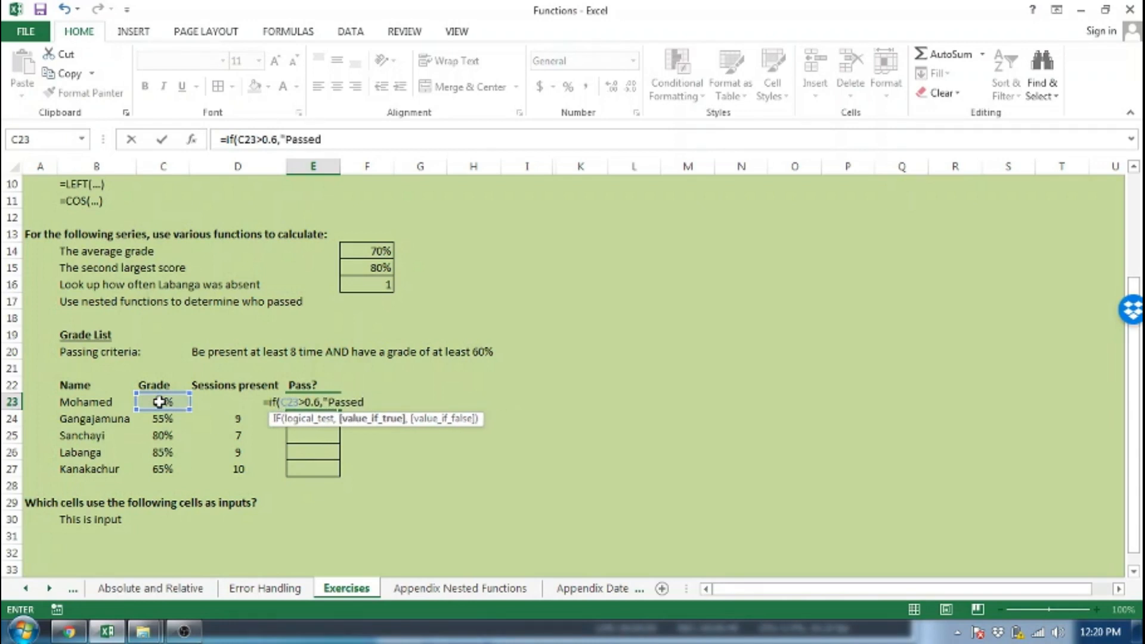
text(","Failed)
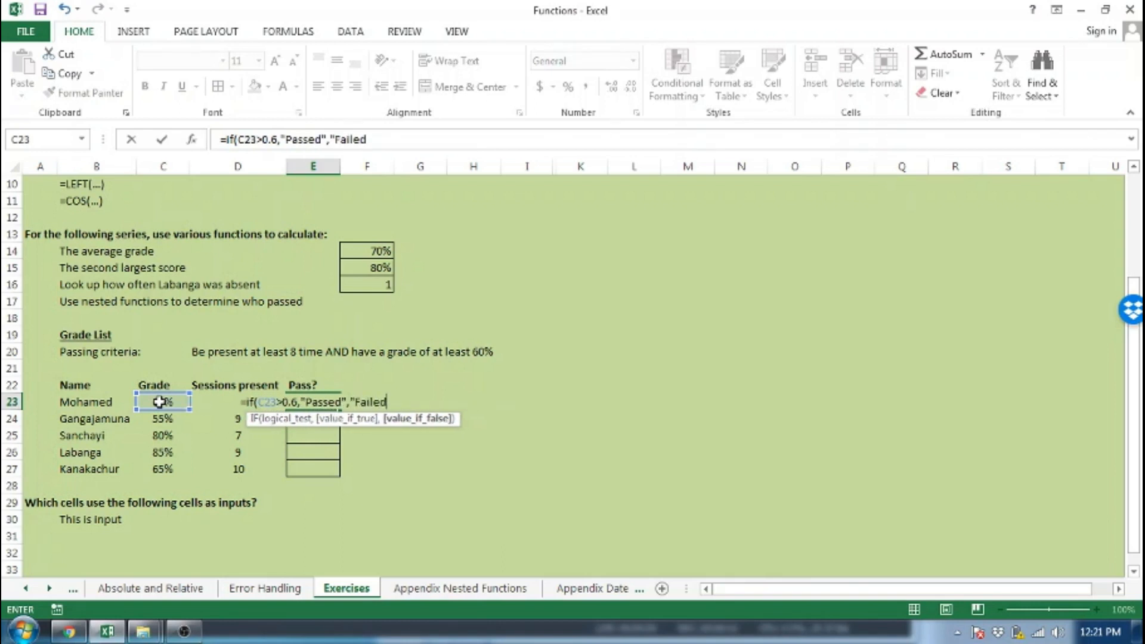
text("))
key(Return)
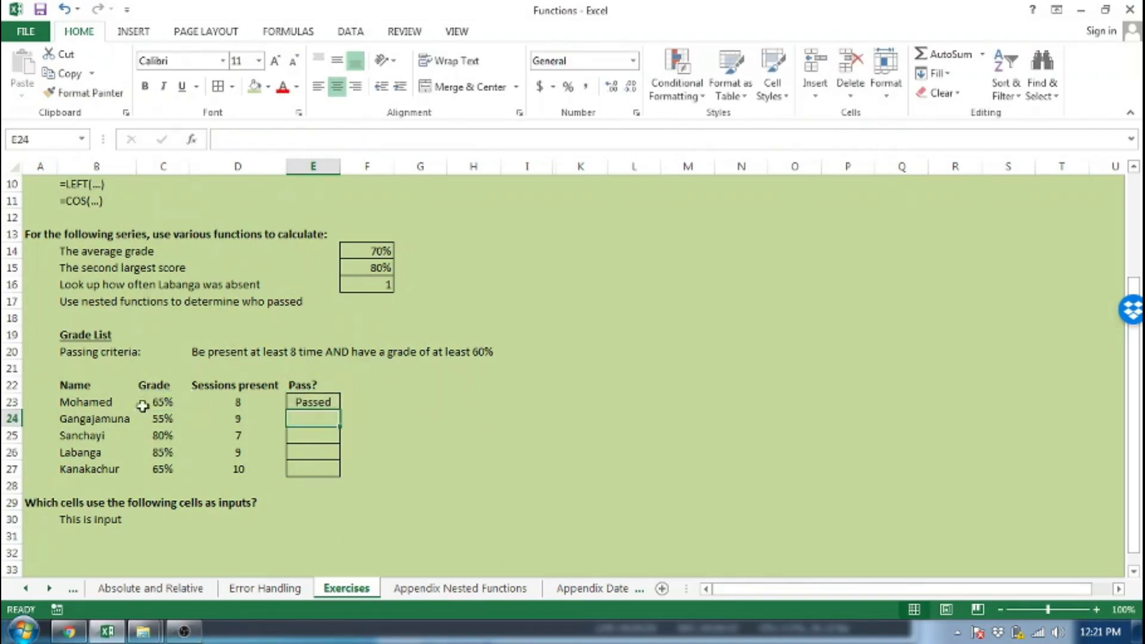
Step: Copy the grade-only IF formula from E23 down through E27
click(311, 399)
drag(340, 410, 337, 475)
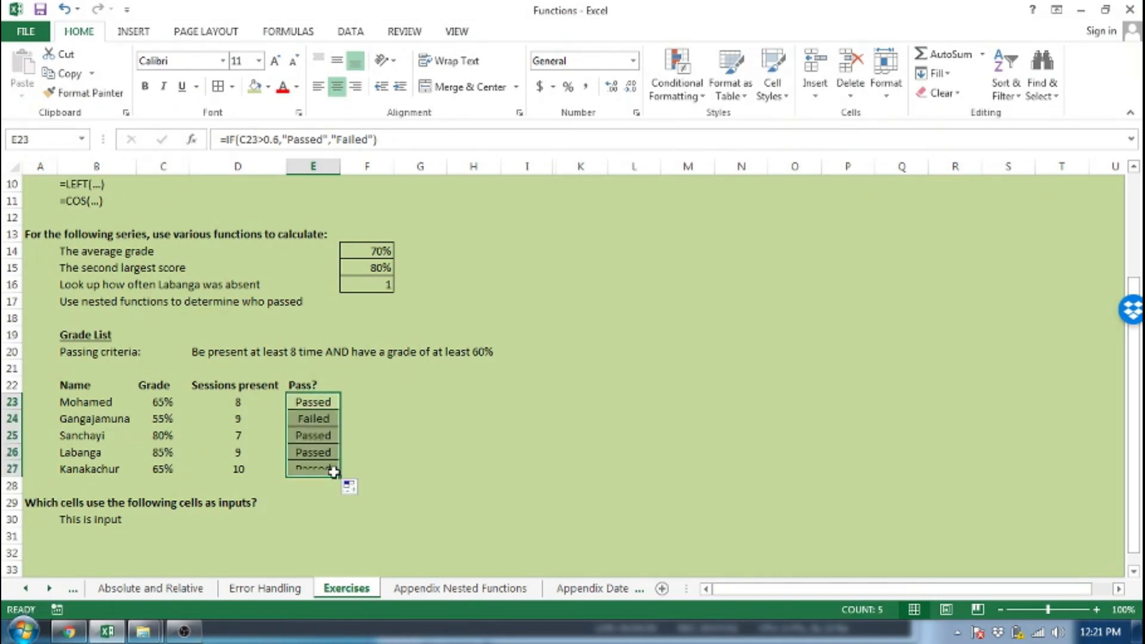
click(363, 401)
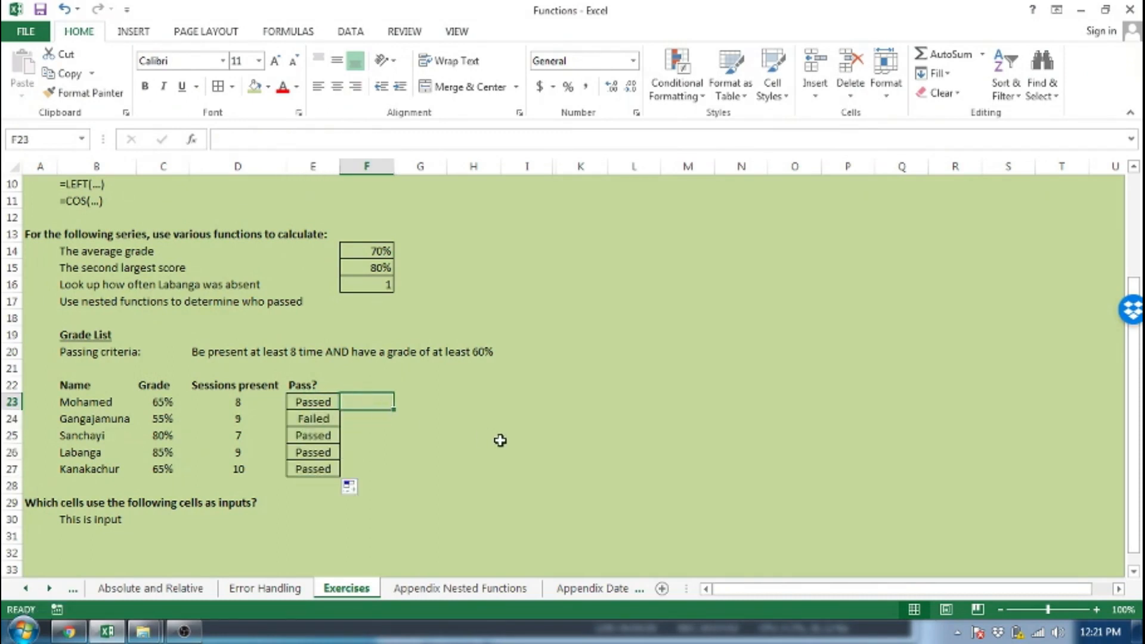
Step: Open the formula in E23 for editing and nest an AND function around the C23>0.6 condition
key(Left)
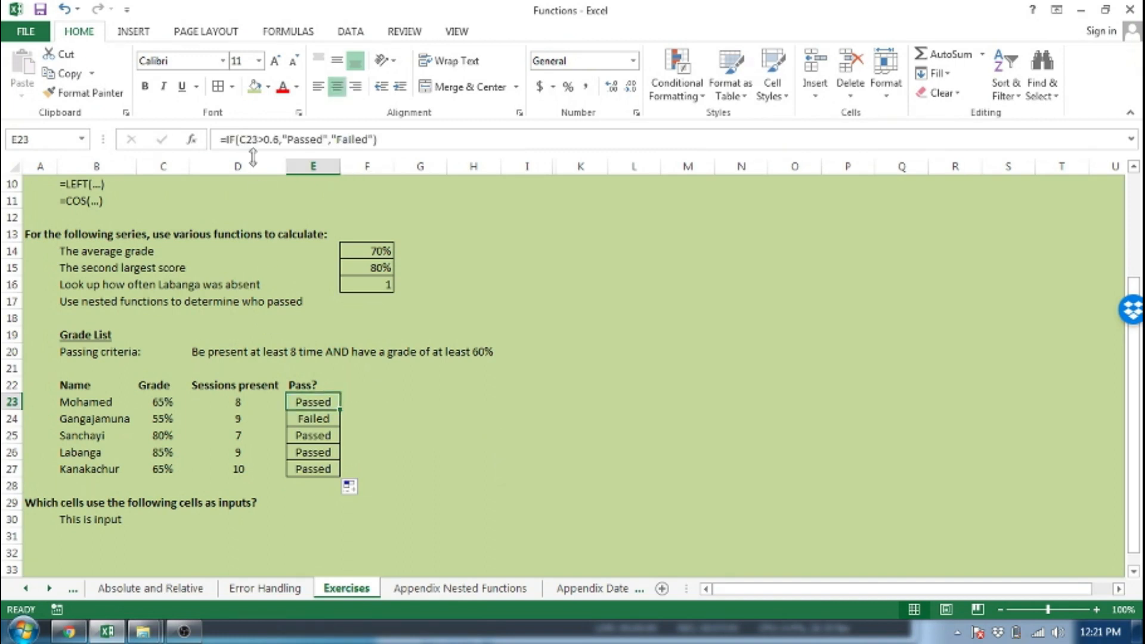
key(F2)
click(241, 141)
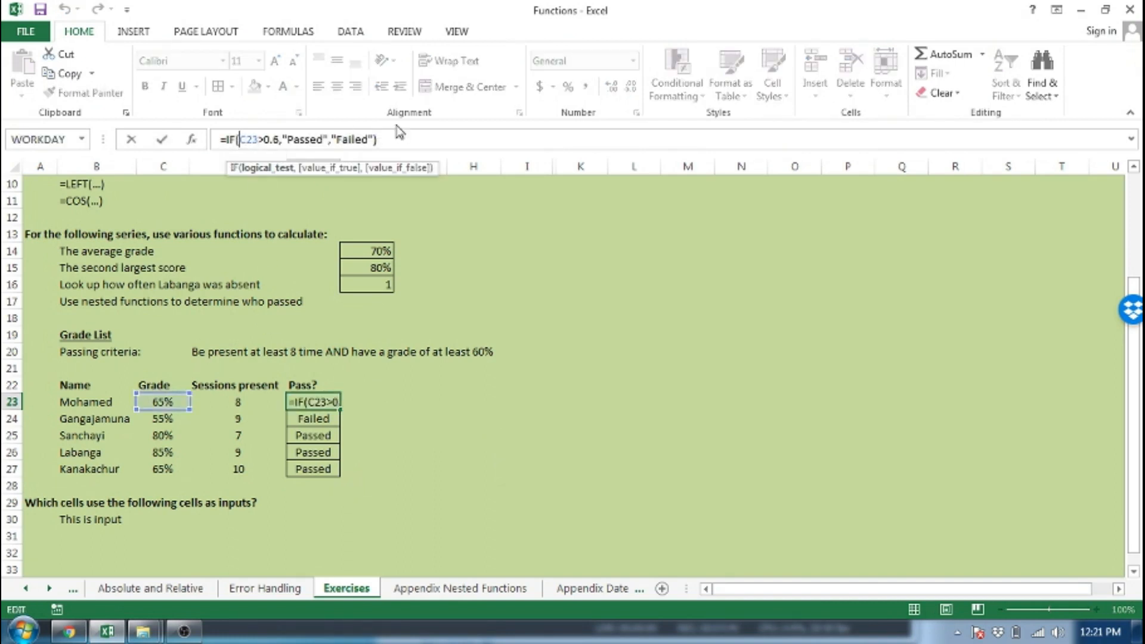
text(and)
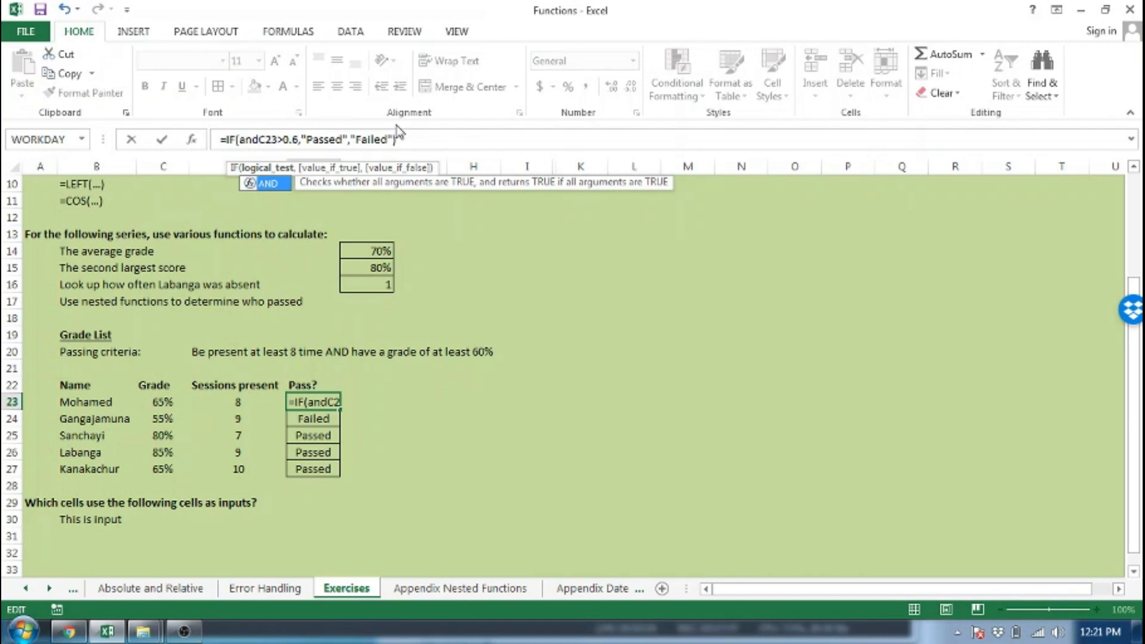
text(()
key(Right)
key(Right)
key(Right)
key(Right)
key(Right)
key(Right)
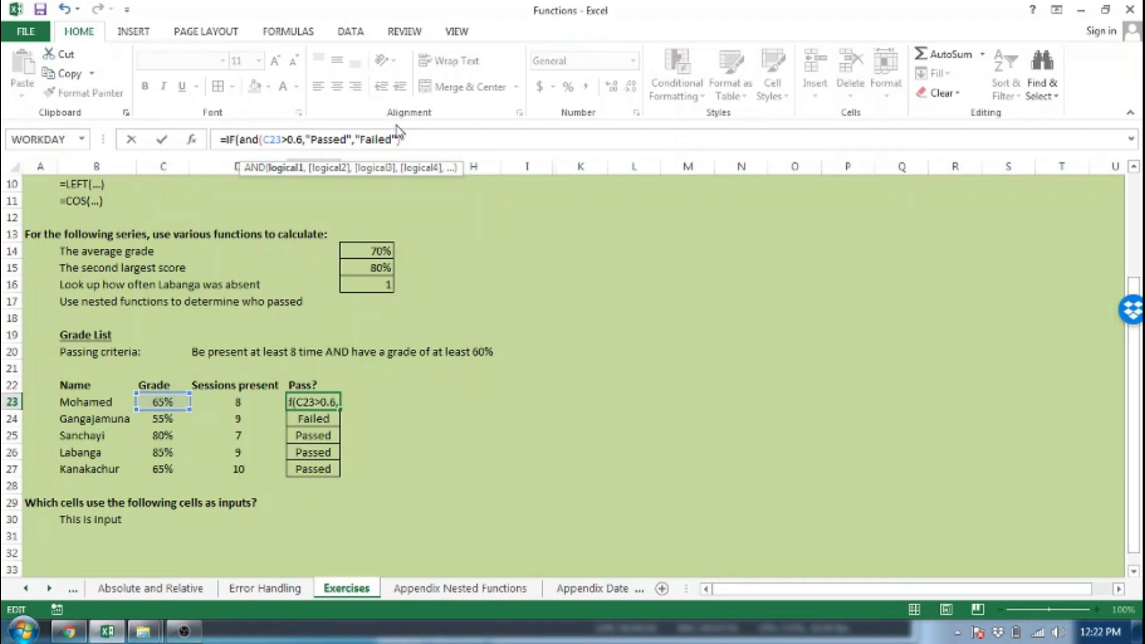
Step: Add D23>7 as the second AND condition in E23, close the AND function and commit the formula
text(,)
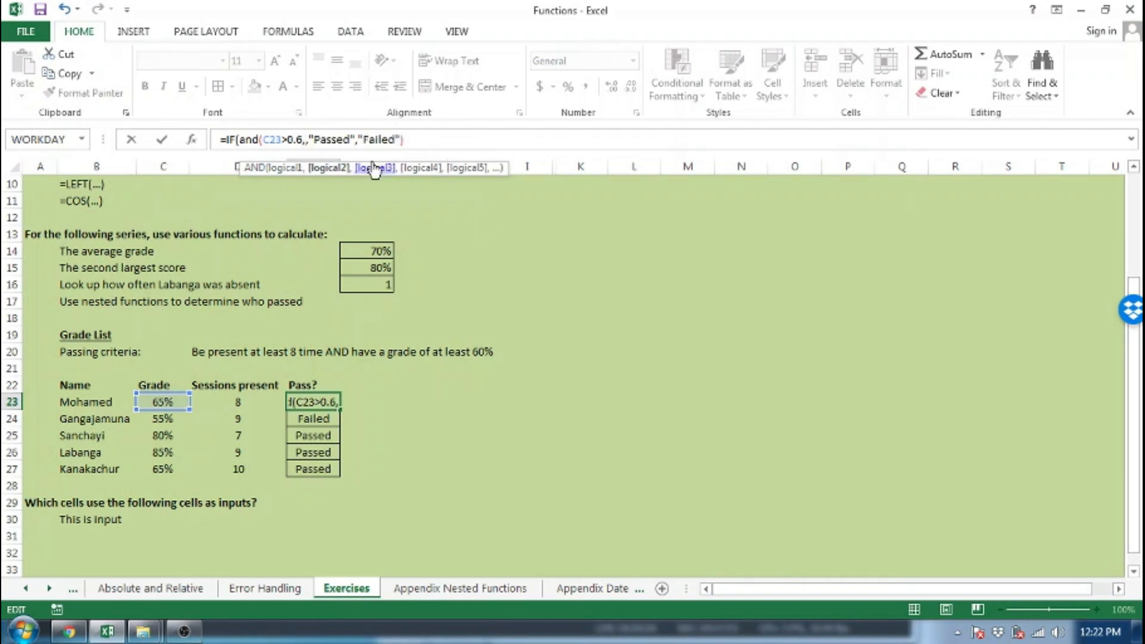
click(231, 403)
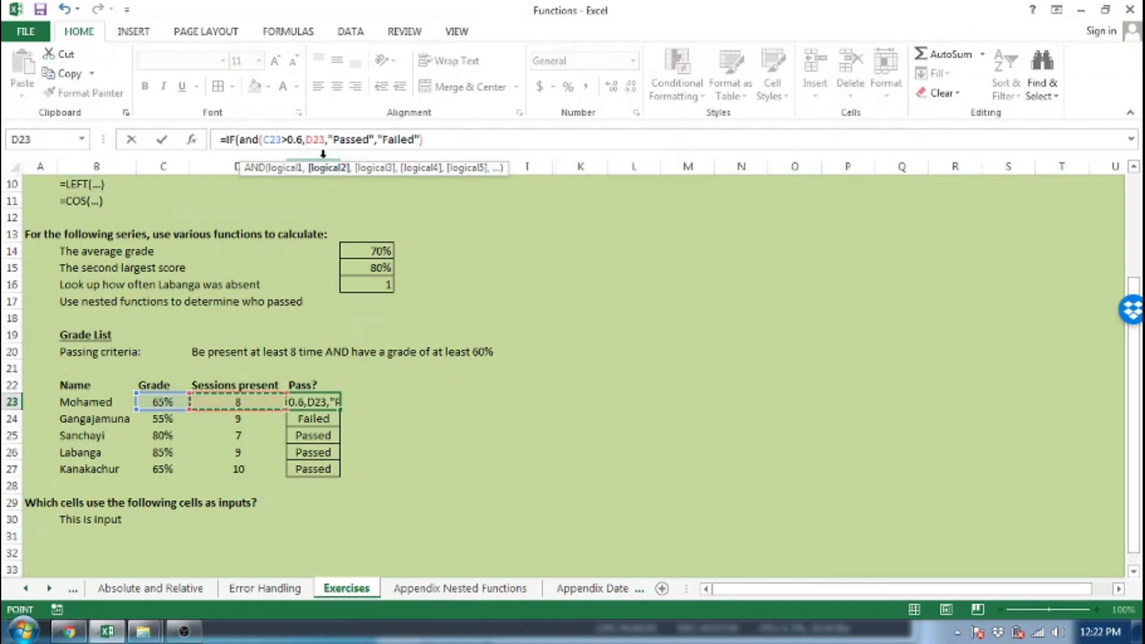
text(>7)
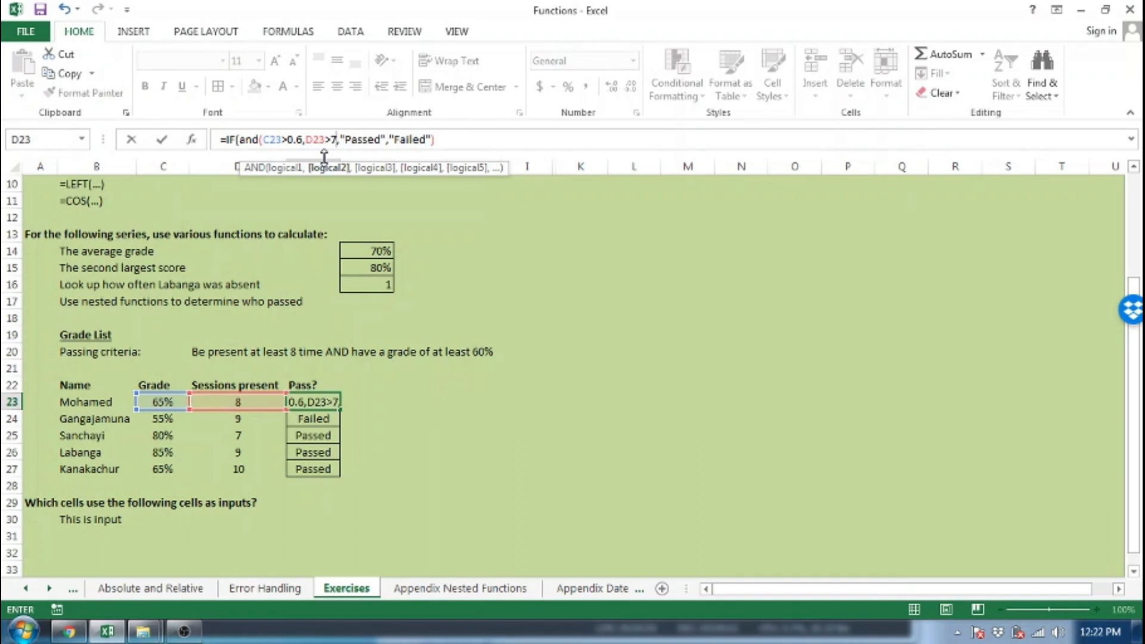
text())
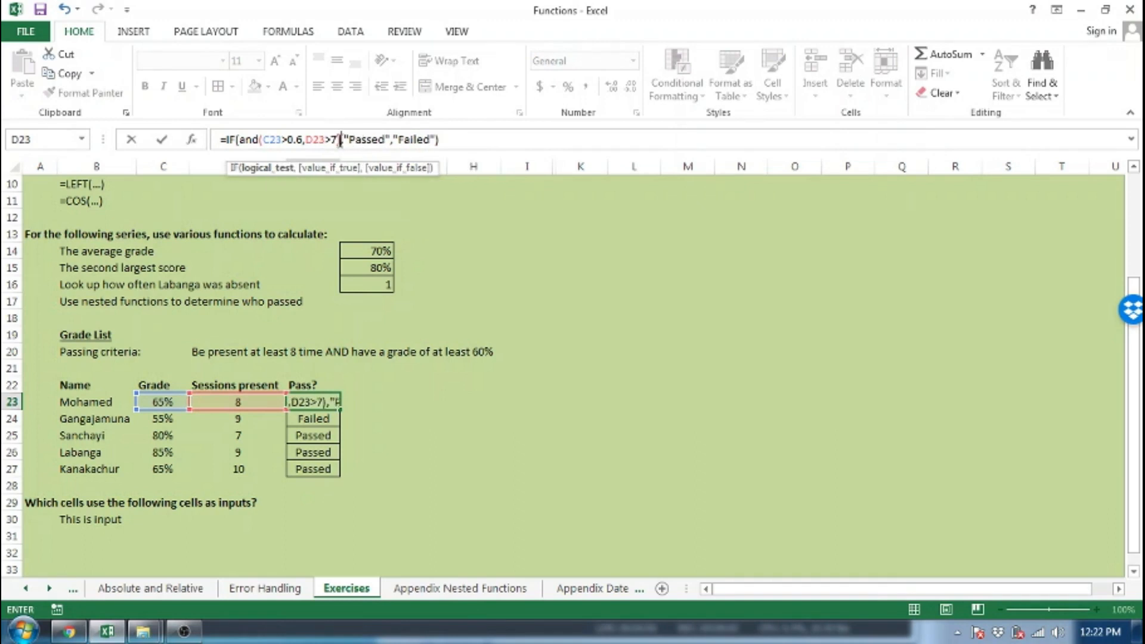
drag(339, 140, 237, 139)
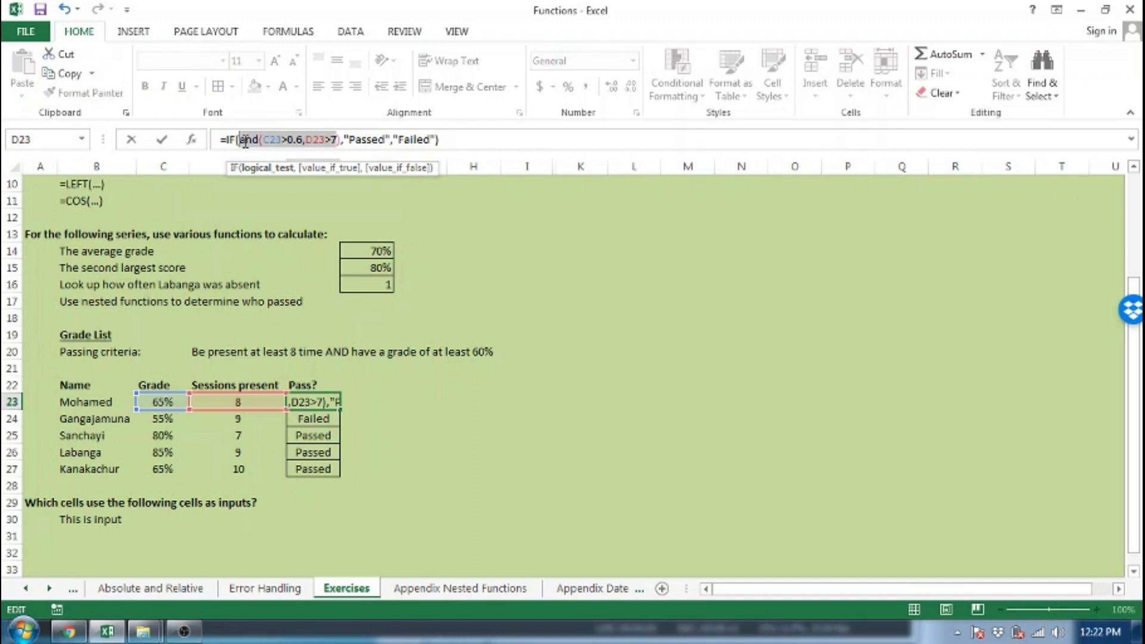
key(Return)
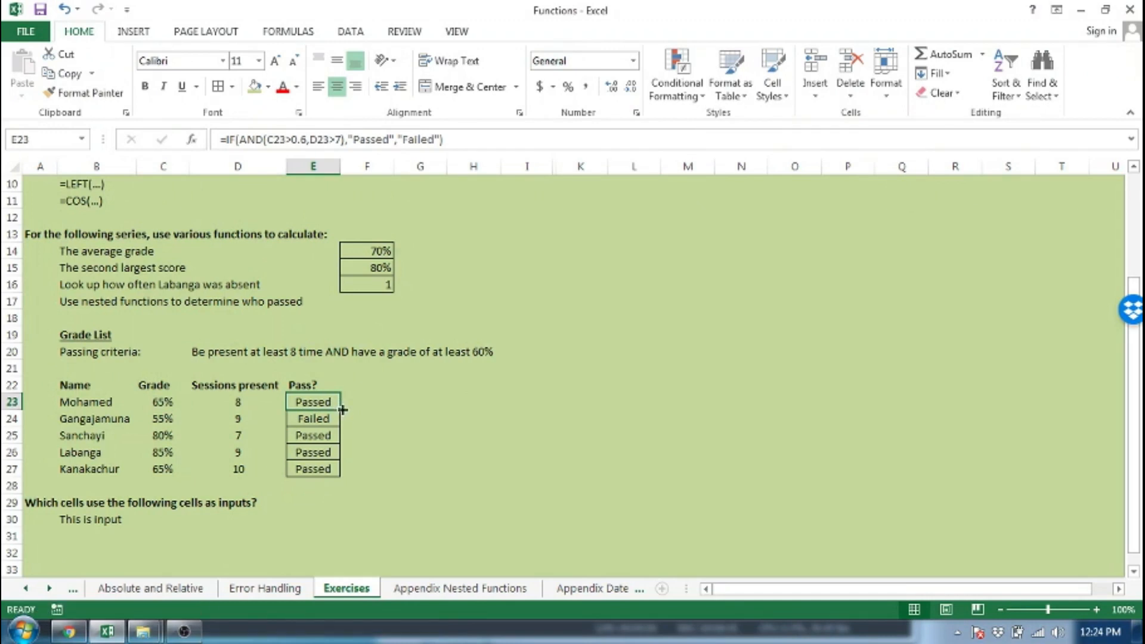
Step: Copy the nested IF/AND formula from E23 down through E27 and check the copied formulas
drag(340, 410, 330, 470)
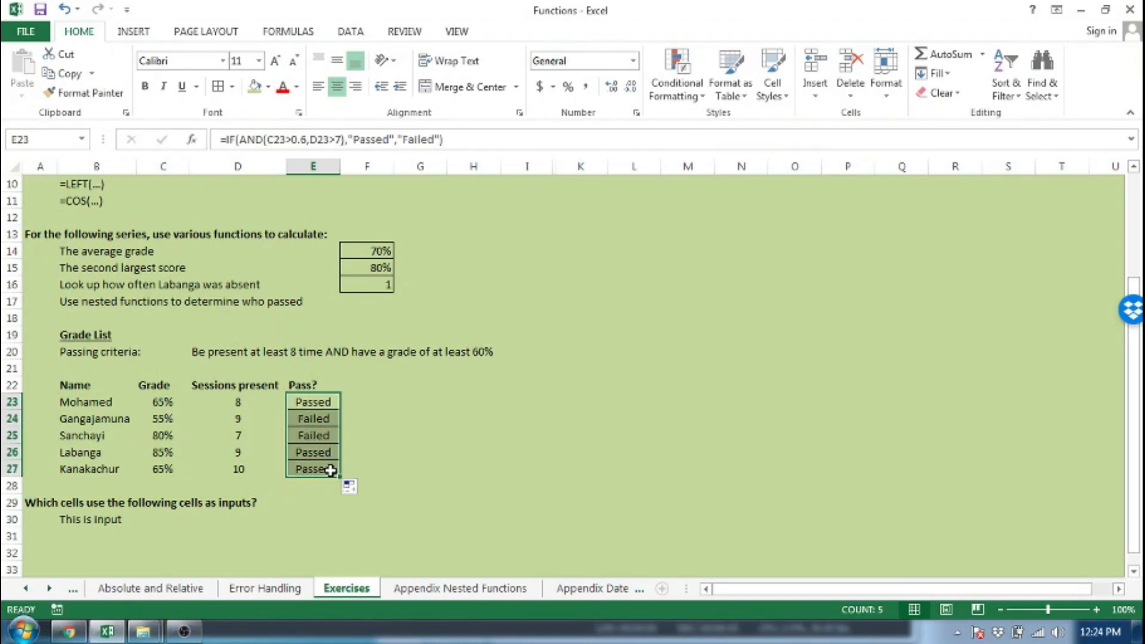
click(320, 435)
click(322, 451)
click(325, 468)
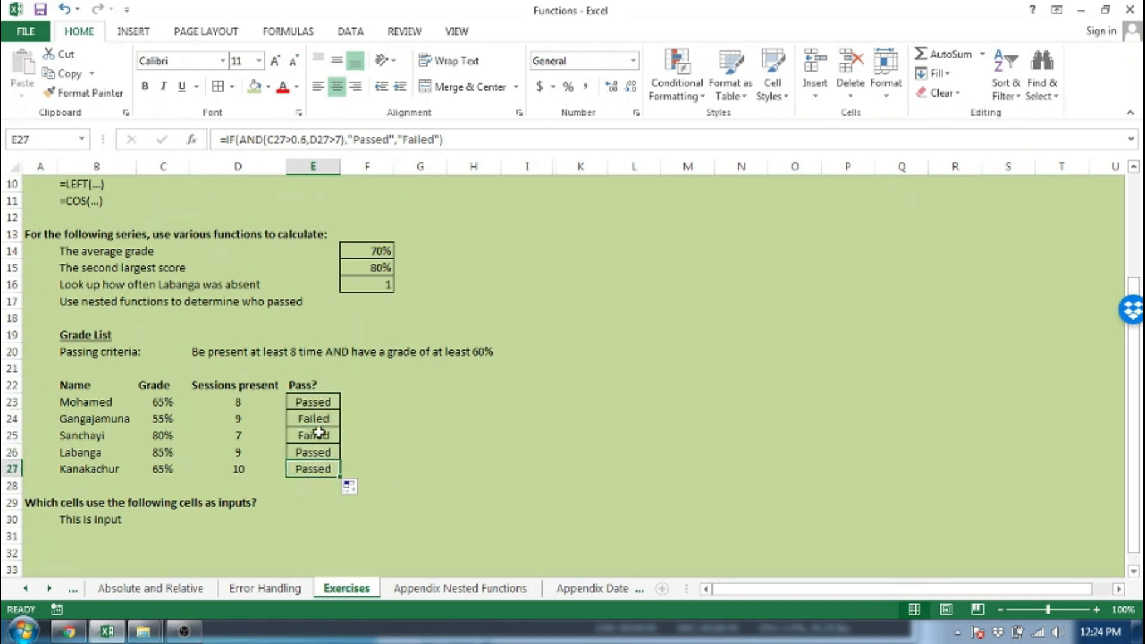
click(322, 401)
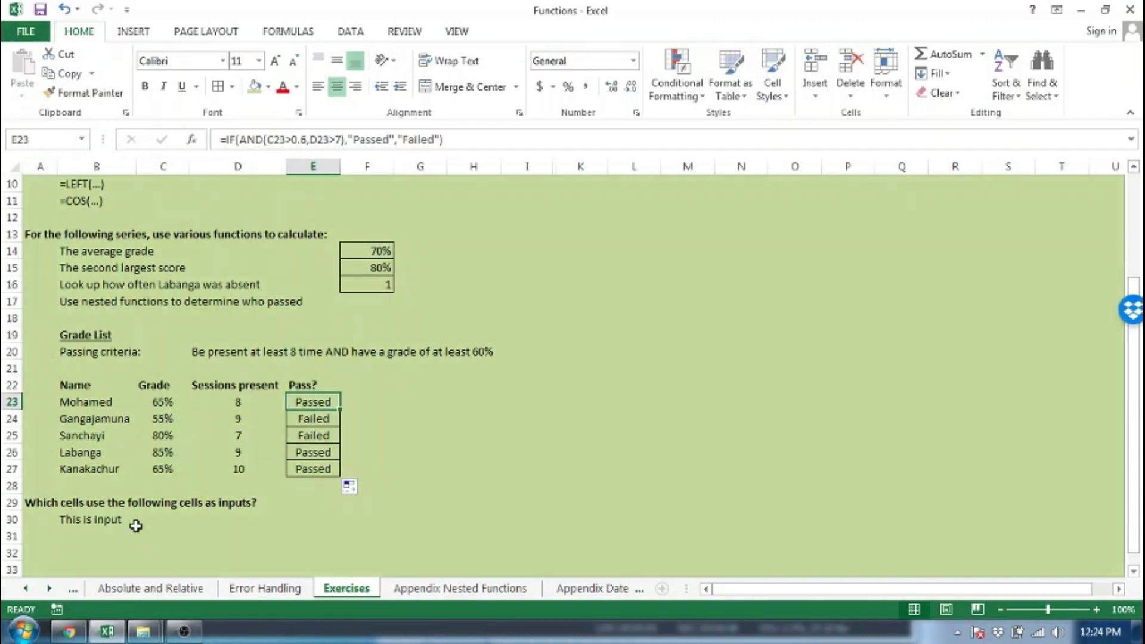
Step: Trace the dependents of cell B30 under the inputs question and check the formula in dependent cell I34
click(97, 524)
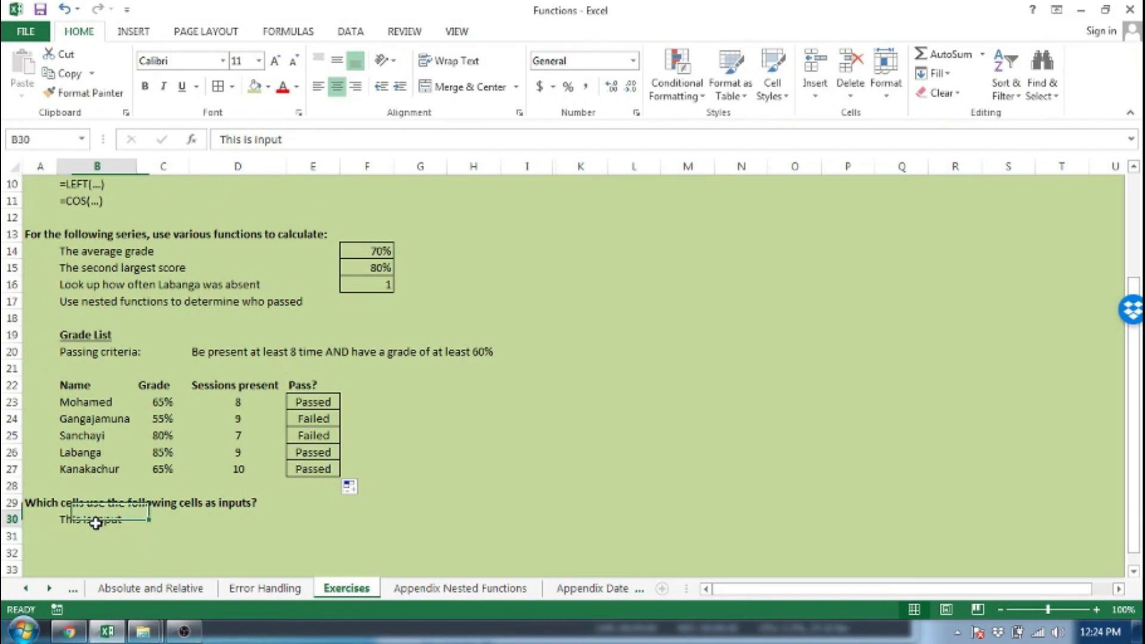
click(37, 505)
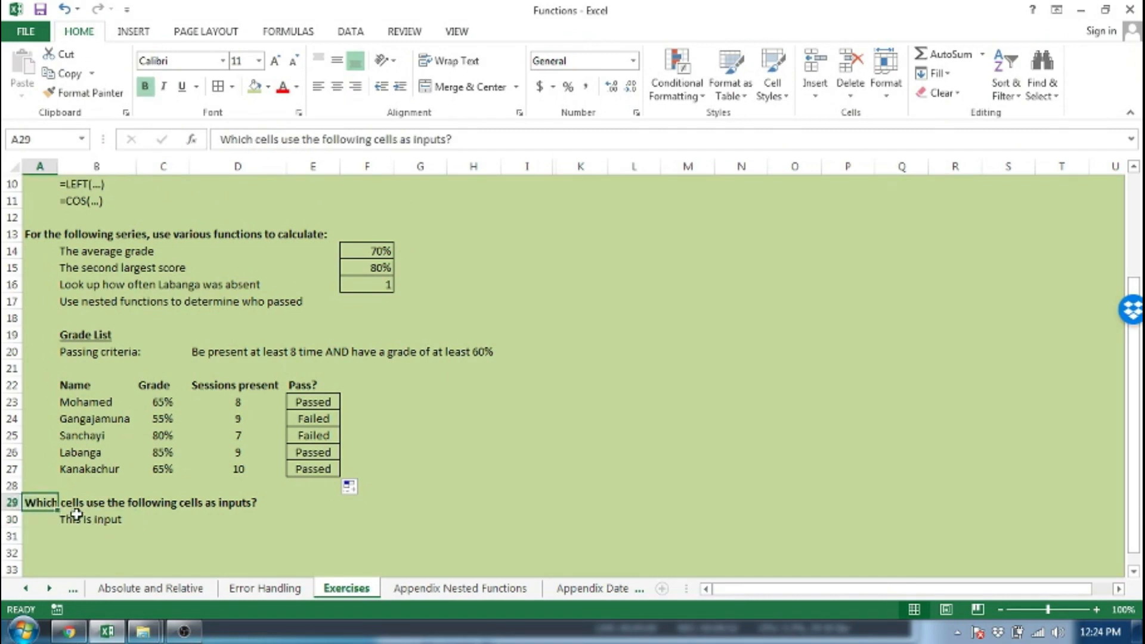
click(74, 519)
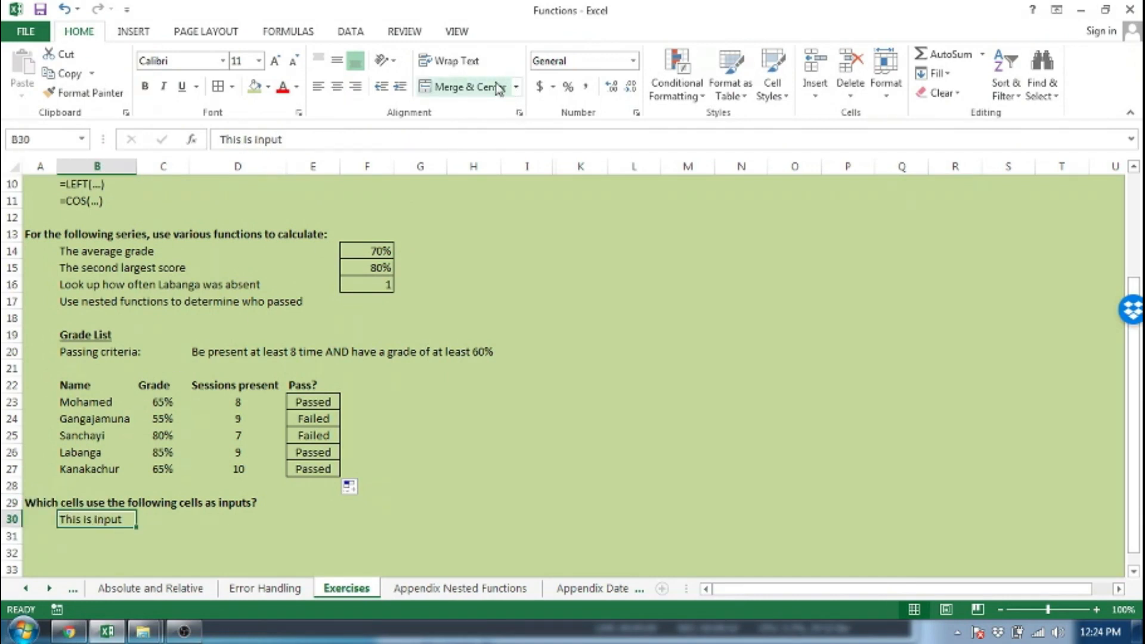
click(295, 33)
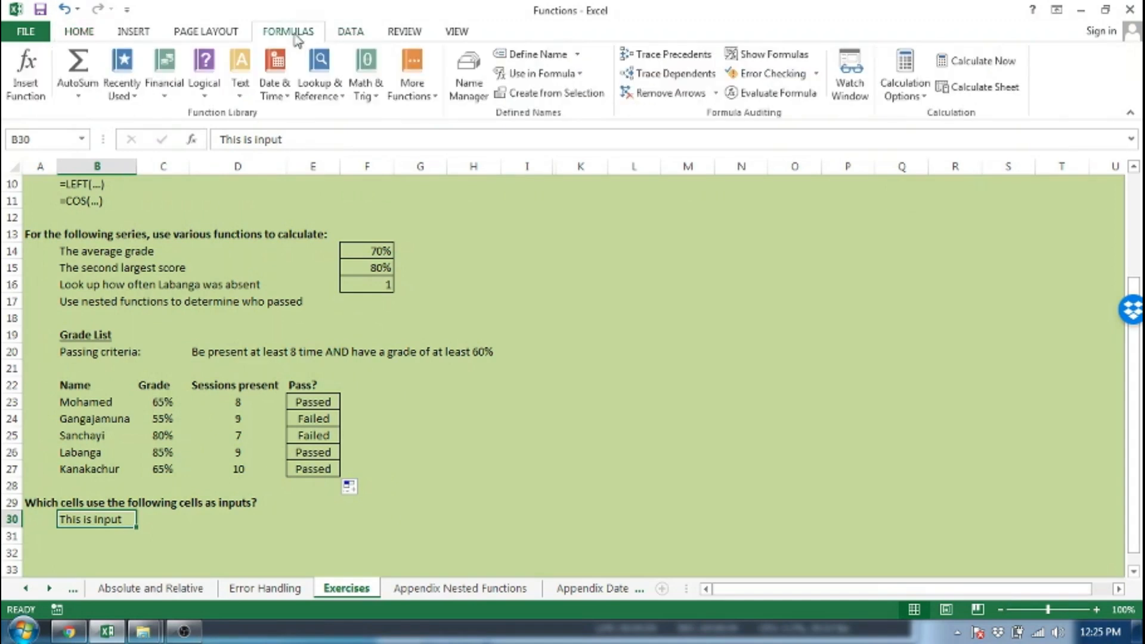
click(691, 77)
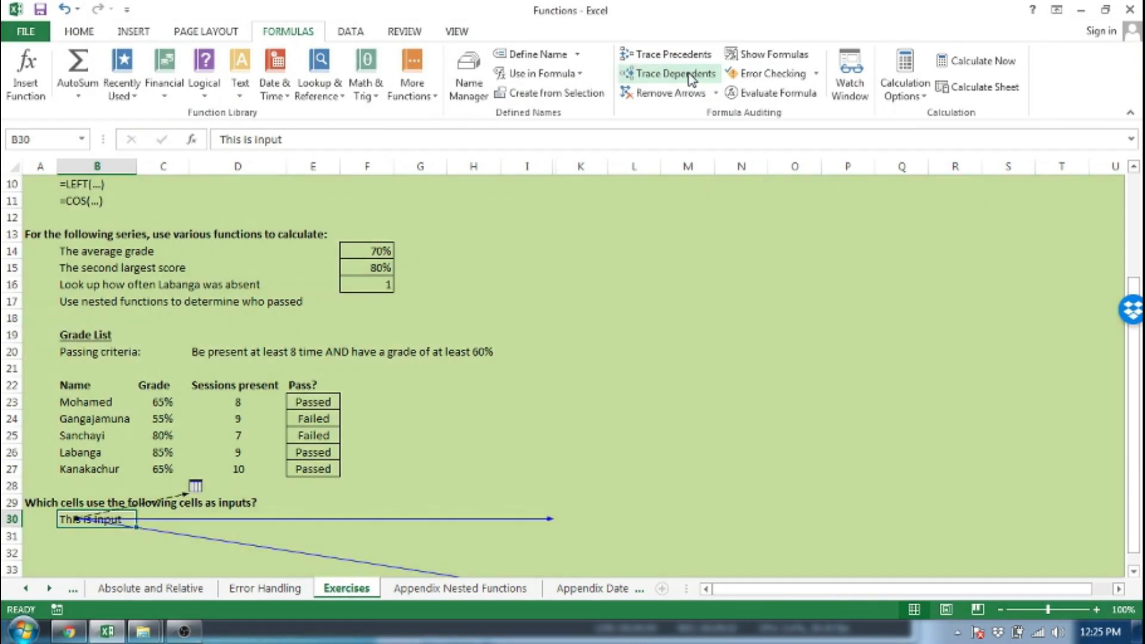
scroll(378, 295, down, 2)
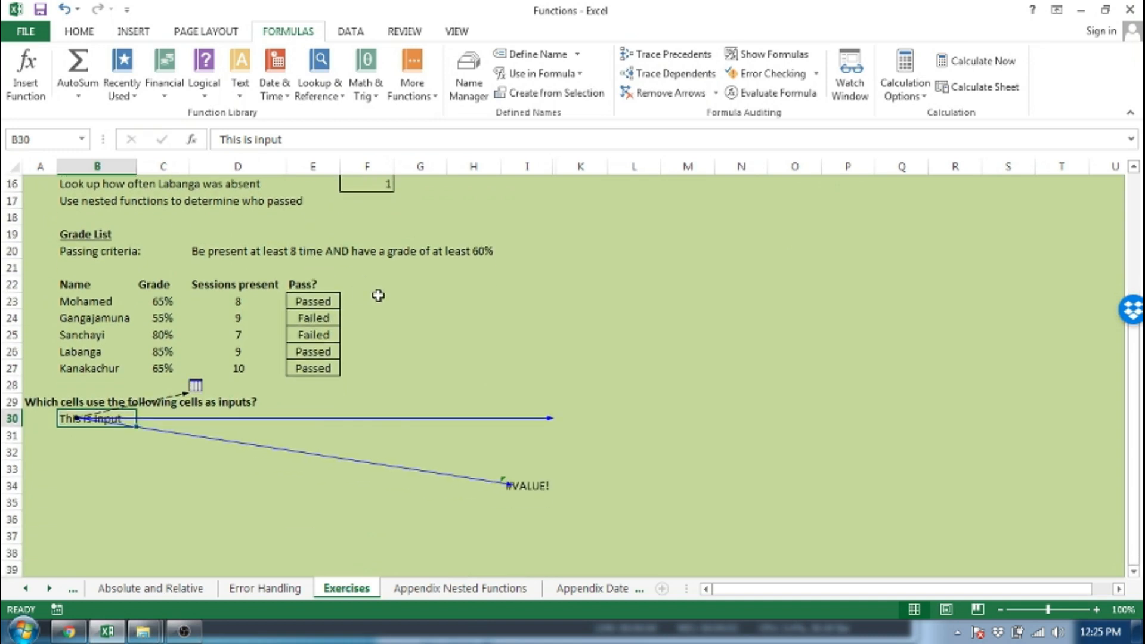
click(529, 487)
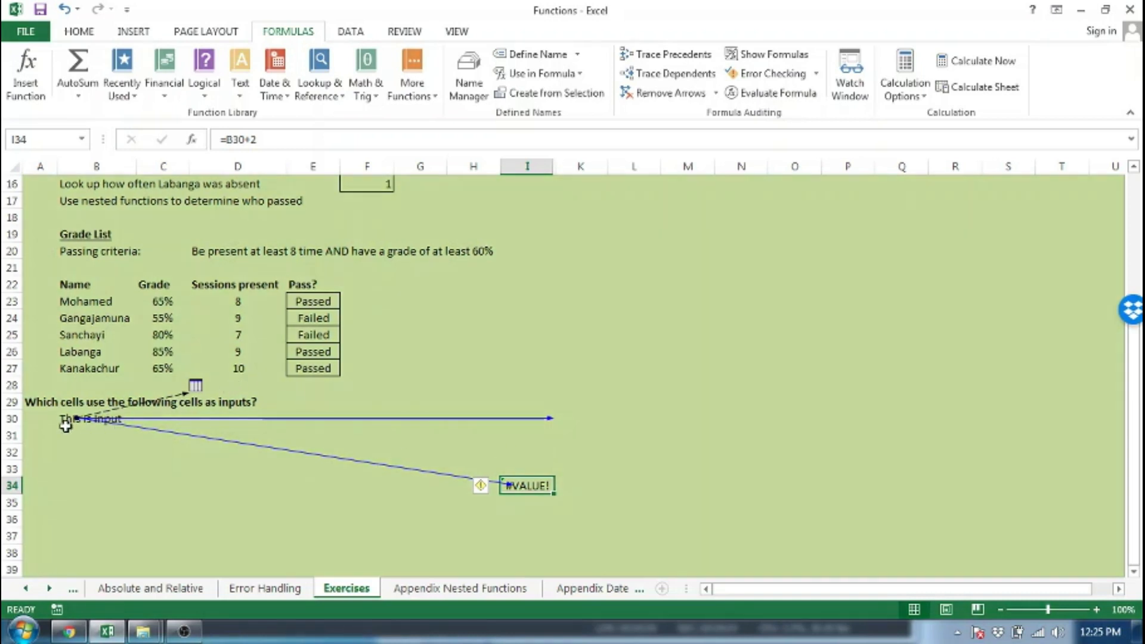
Step: Unhide column J between columns I and K, fit its width to the contents, and check the formula in dependent cell J30
click(534, 425)
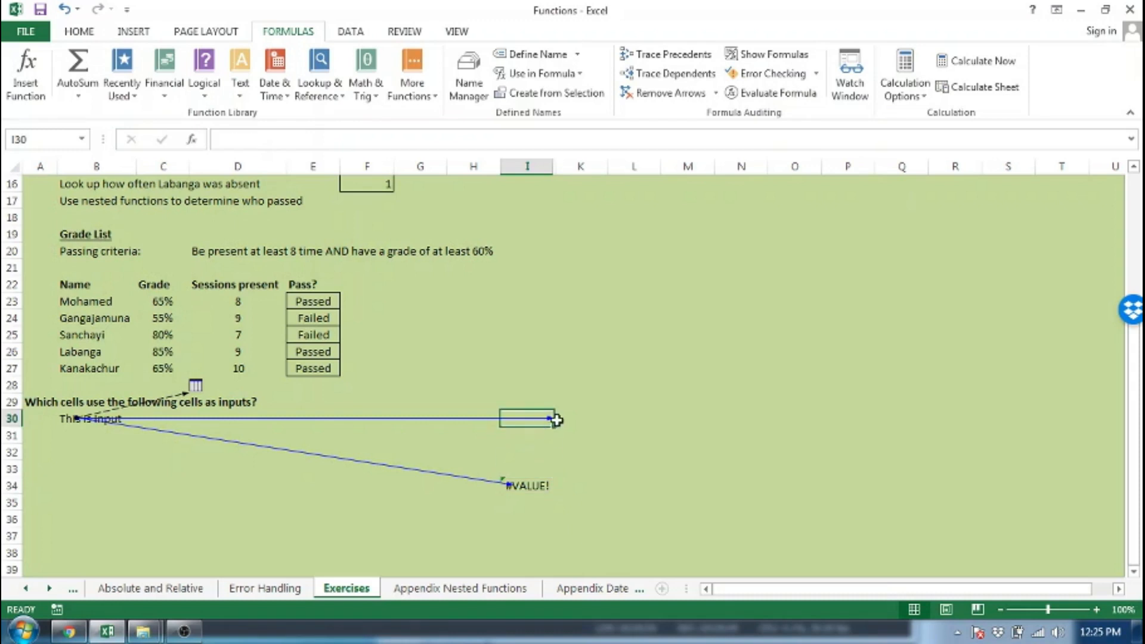
click(564, 419)
click(563, 168)
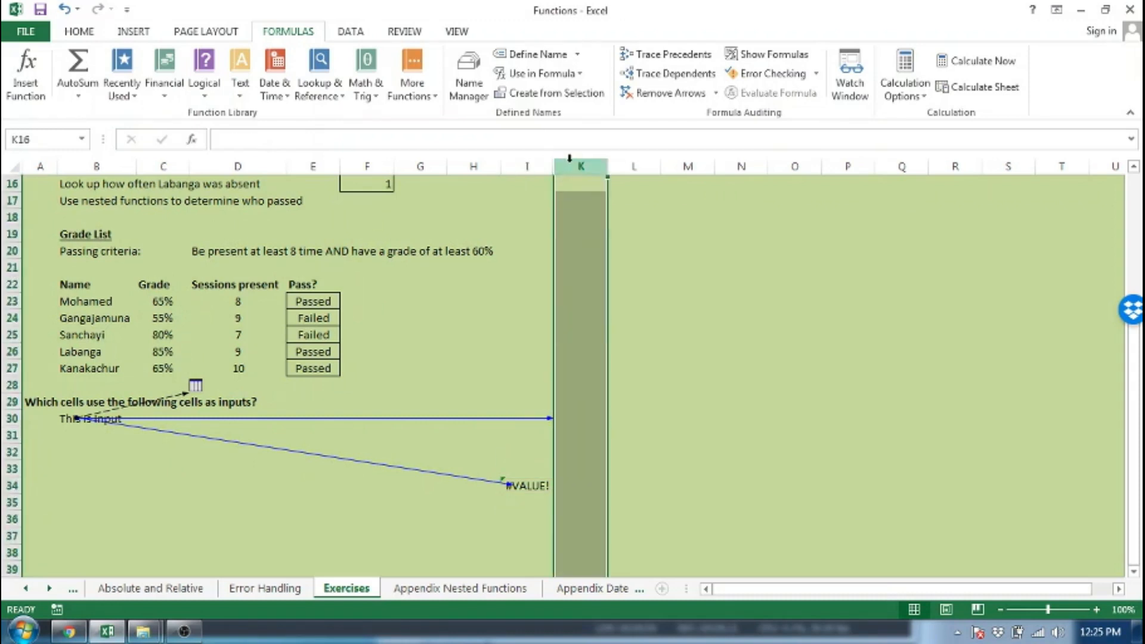
drag(553, 166, 554, 165)
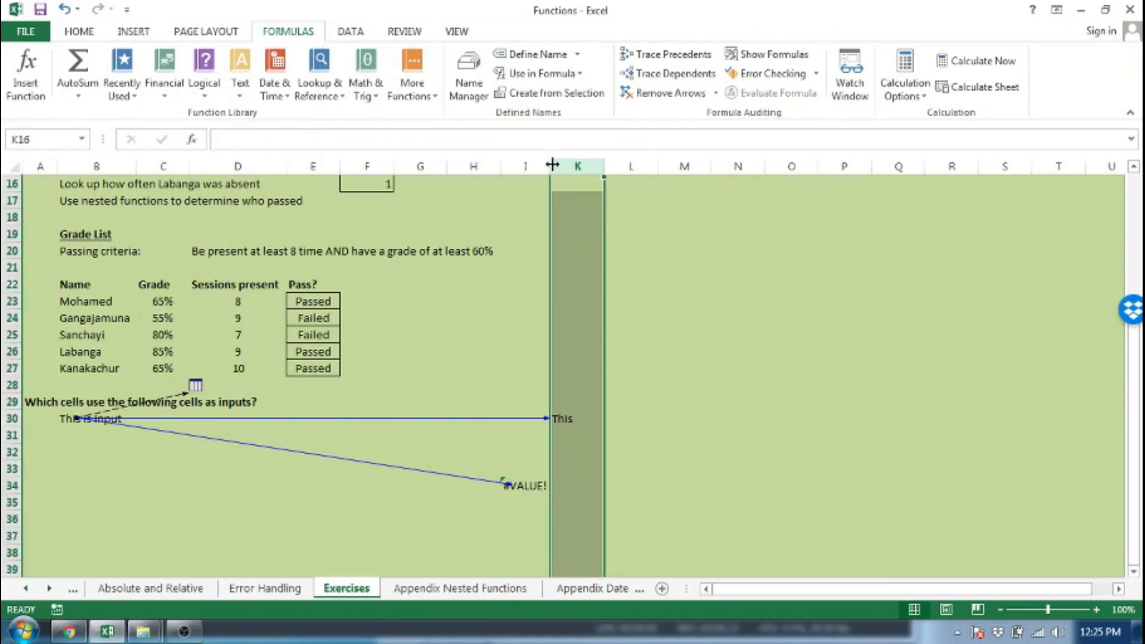
double_click(553, 165)
click(562, 169)
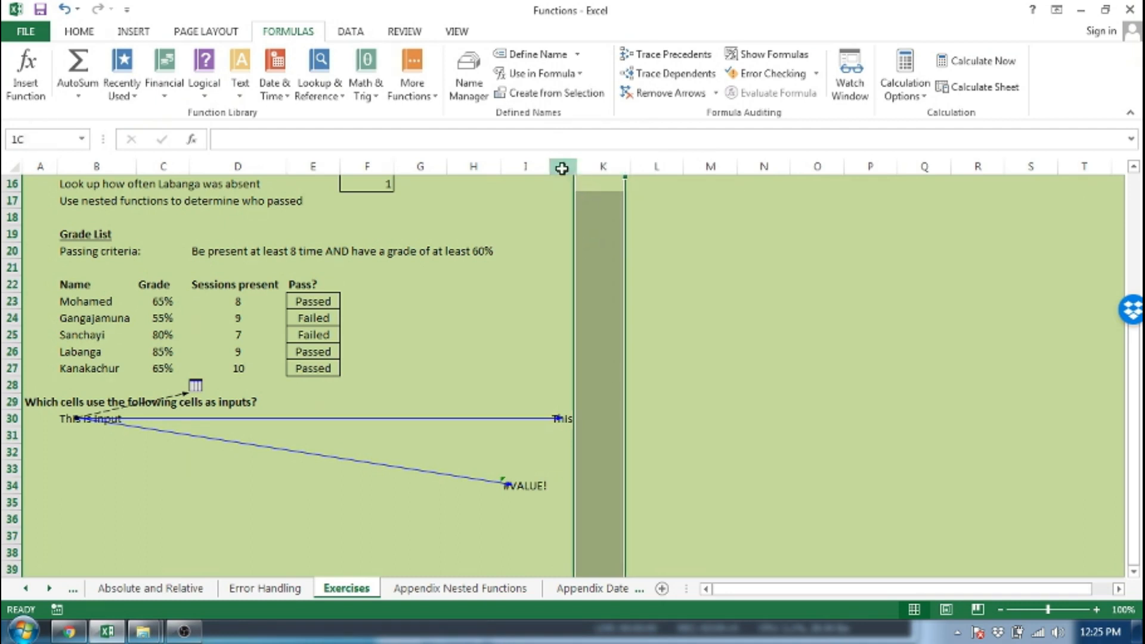
click(563, 418)
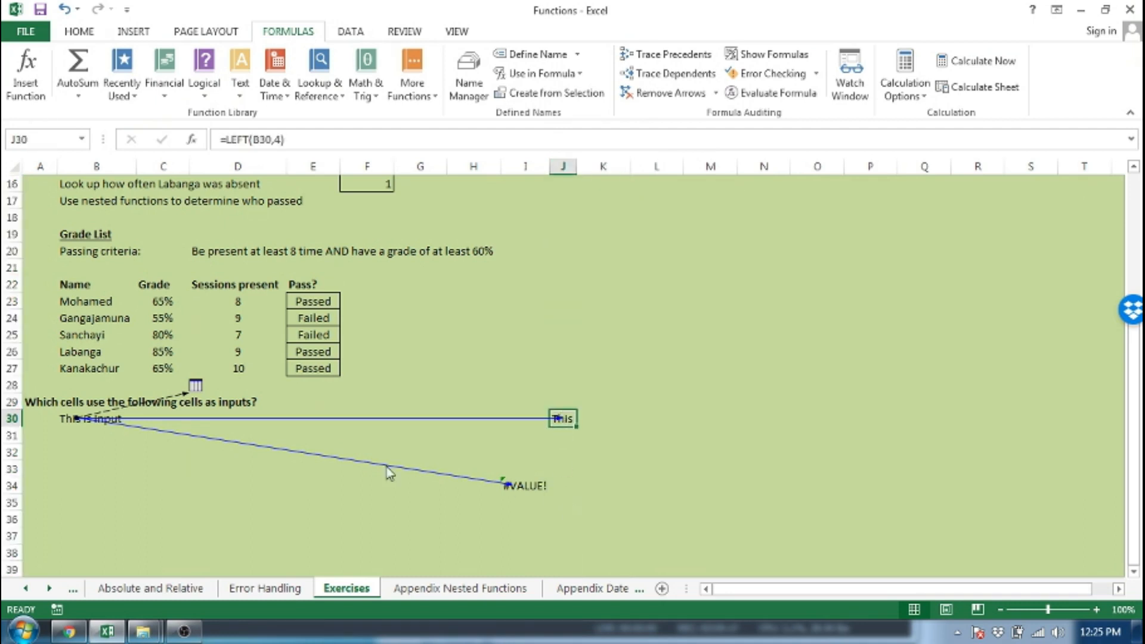
Step: Follow the off-sheet dependent arrow from B30 and go to the referenced cell D32 on the Functions sheet
click(84, 424)
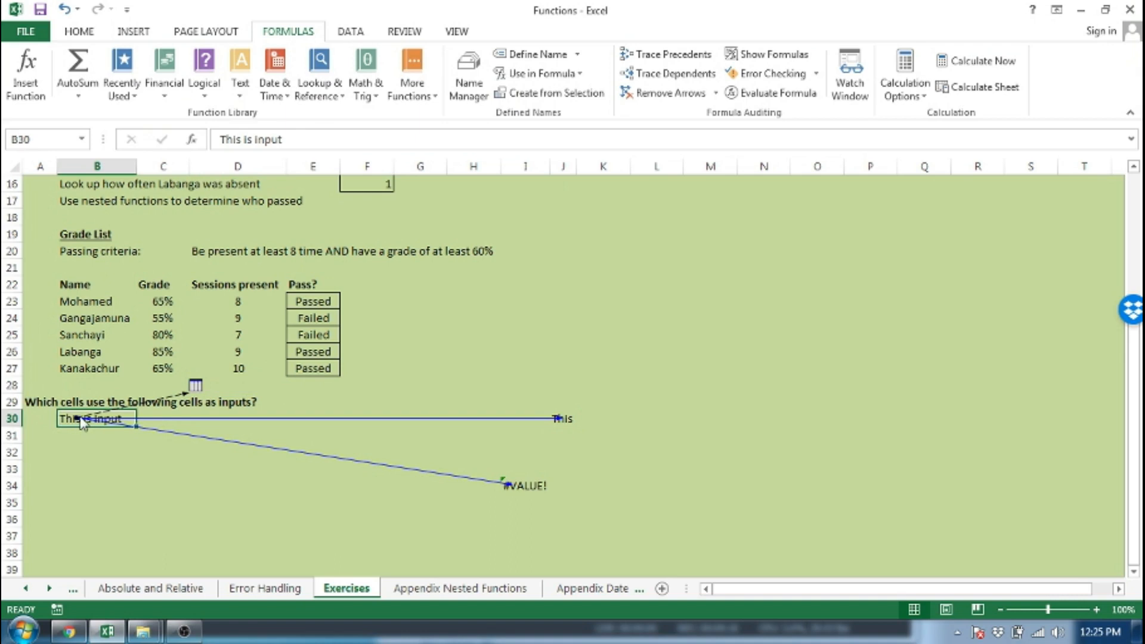
right_click(193, 389)
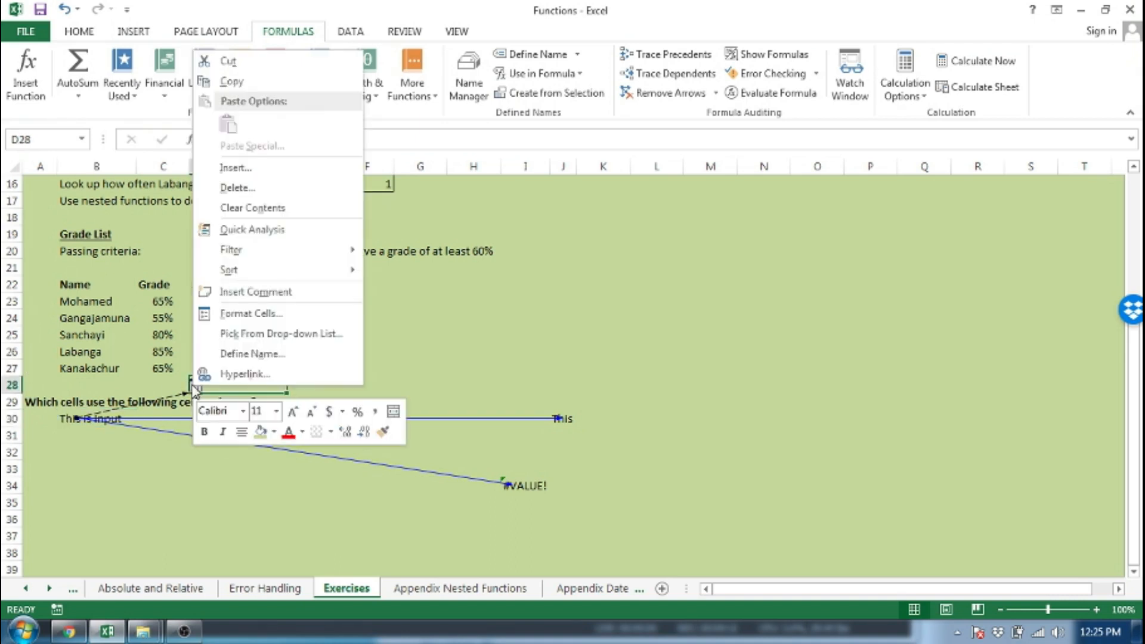
click(72, 428)
click(74, 419)
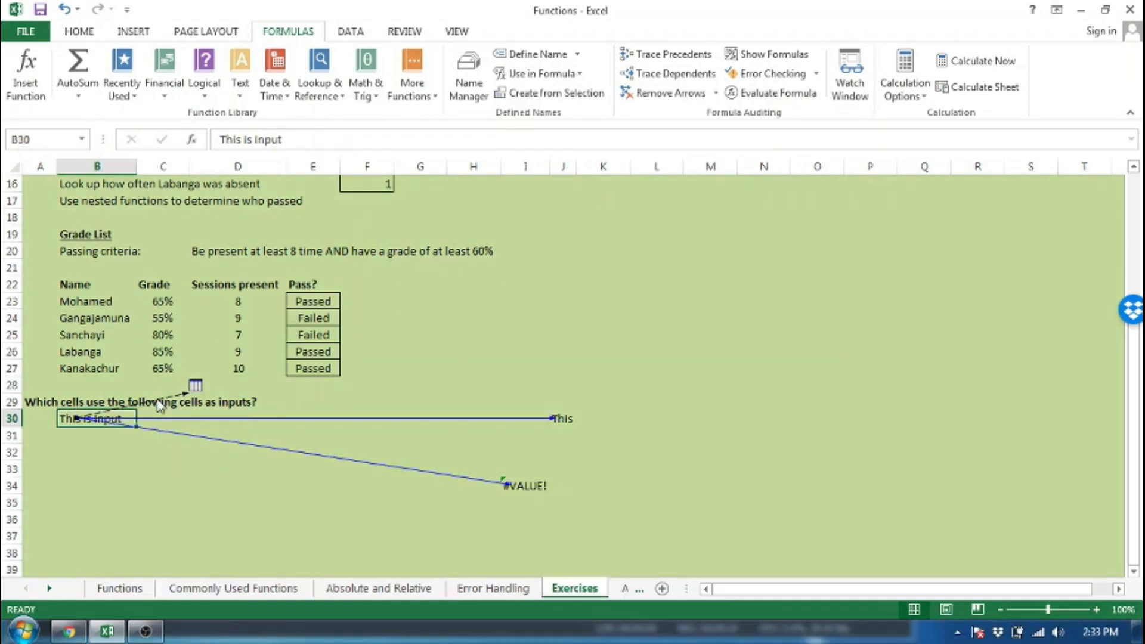
double_click(162, 396)
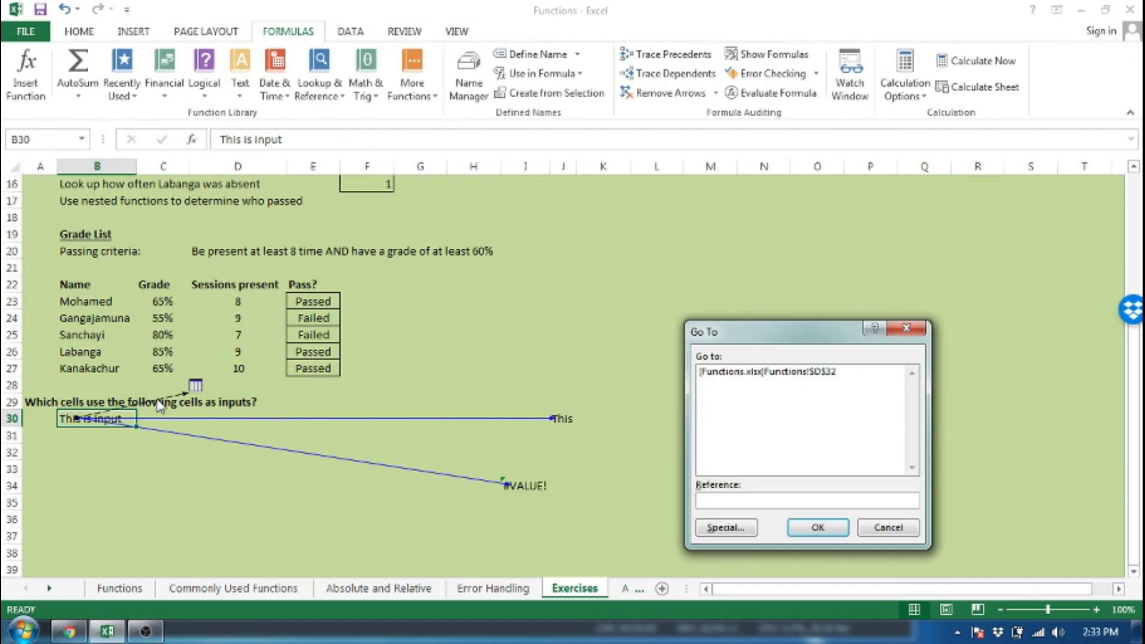
click(749, 376)
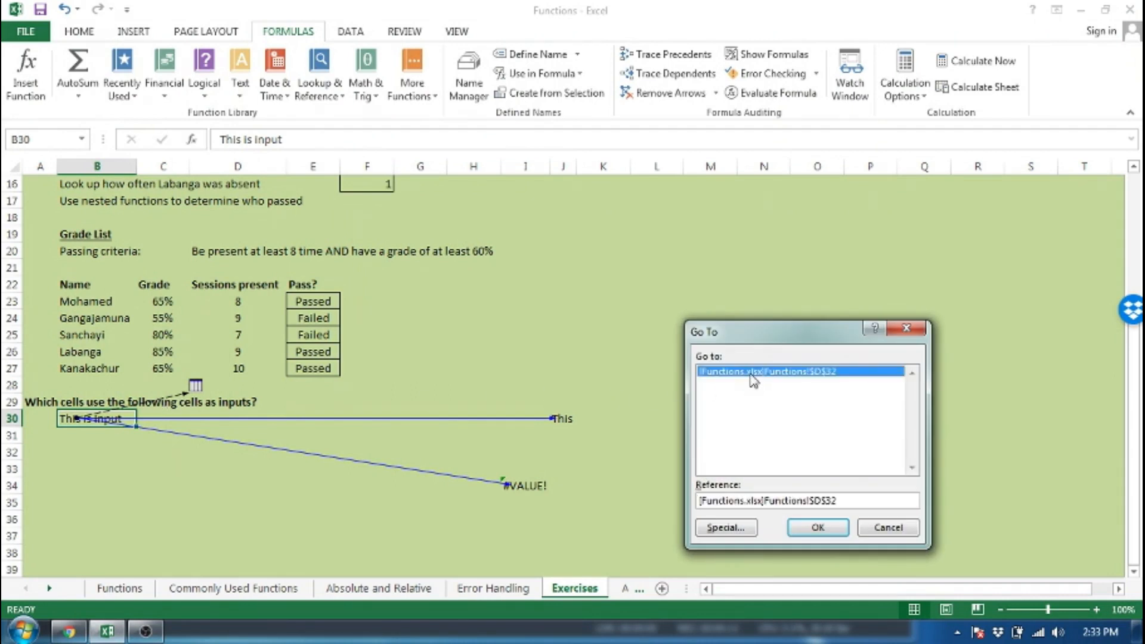
click(815, 529)
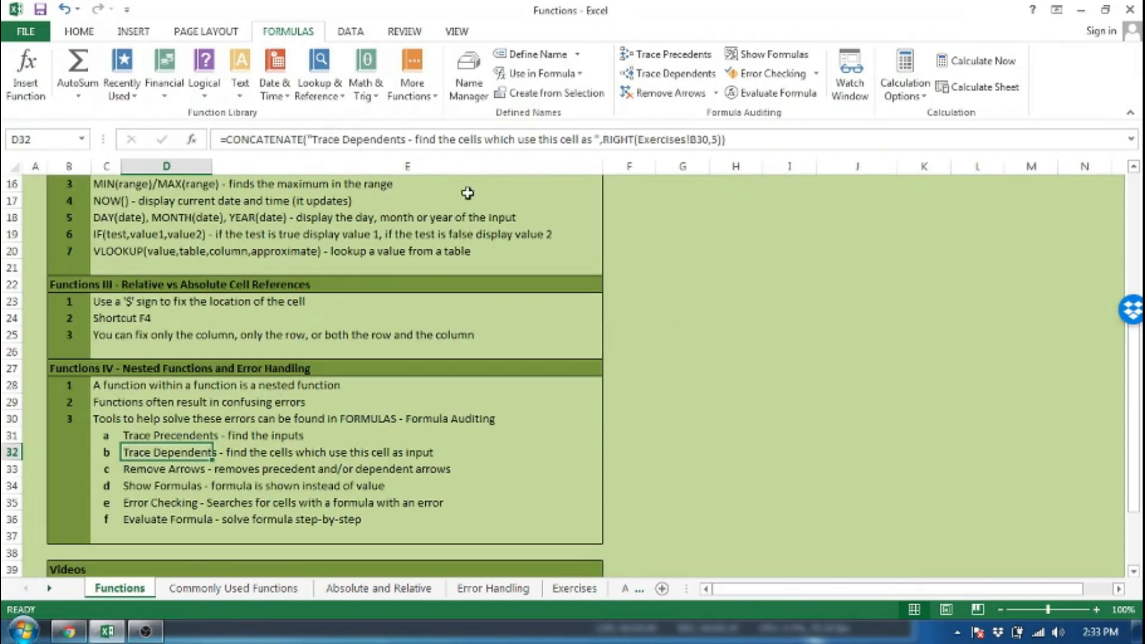
Step: Examine the text argument and the nested RIGHT(Exercises!B30,5) in D32's CONCATENATE formula, leaving the formula as it is
drag(651, 138, 719, 144)
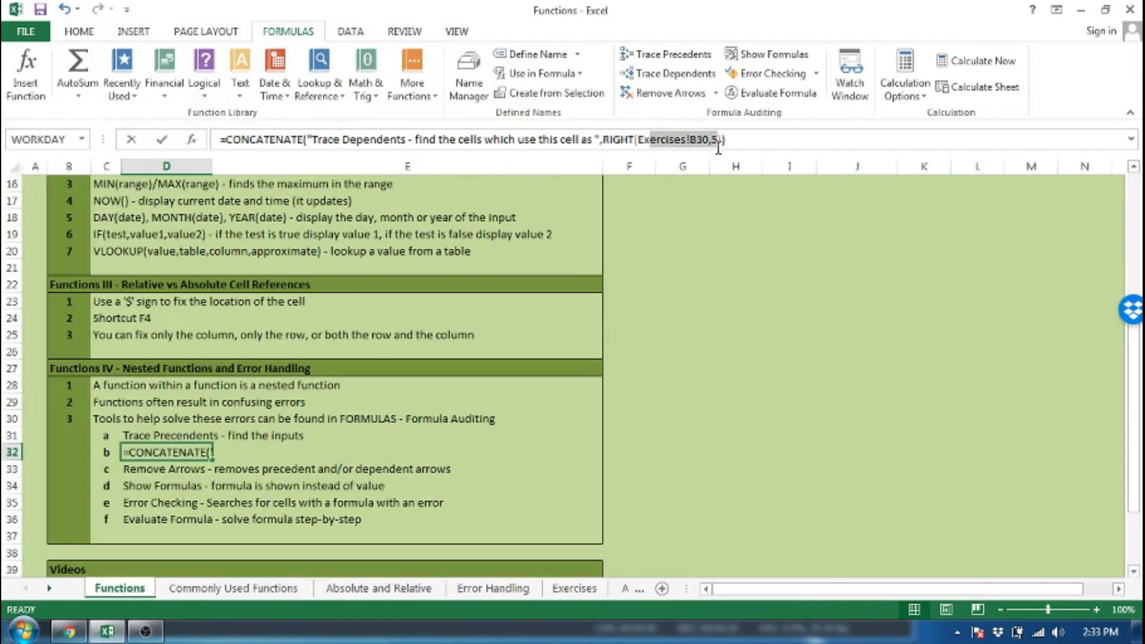
drag(312, 139, 600, 143)
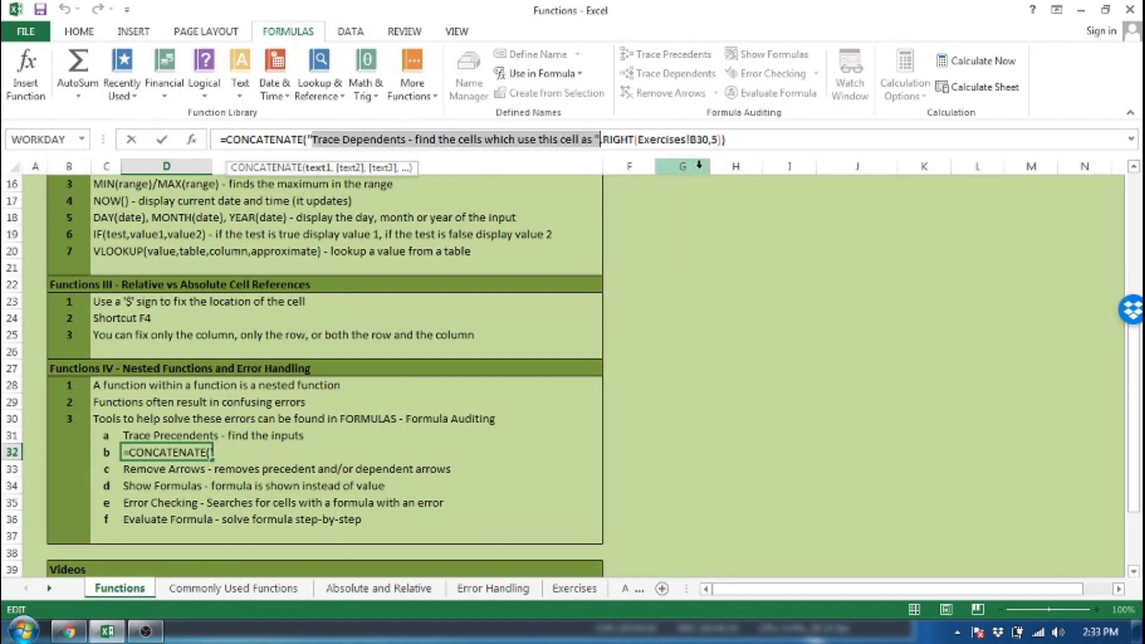
click(761, 145)
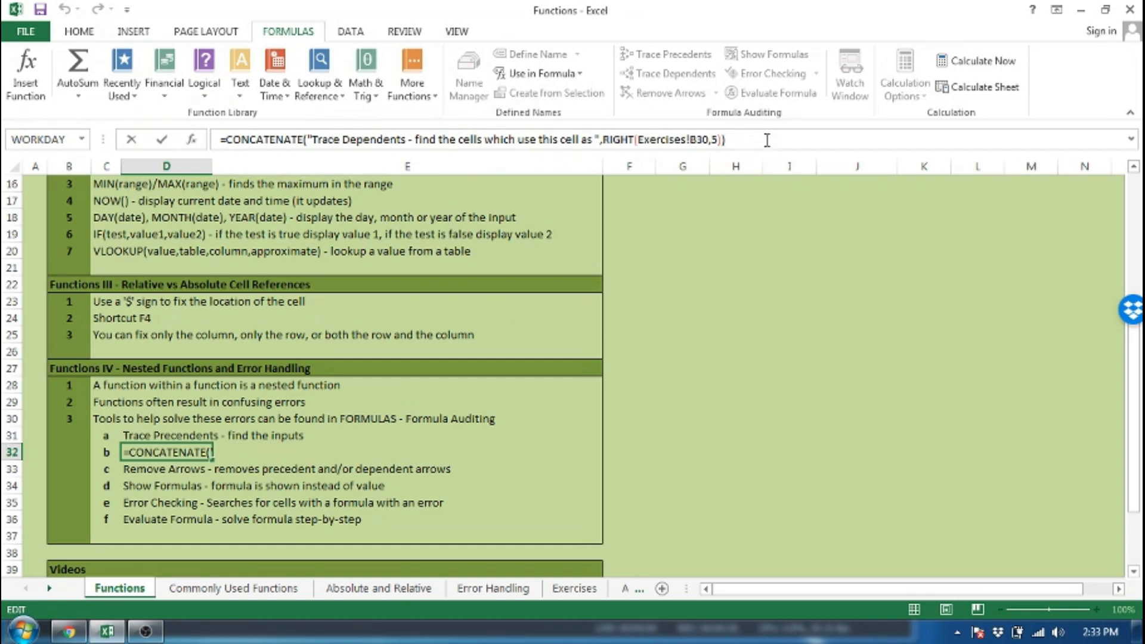
key(ctrl+Return)
key(Return)
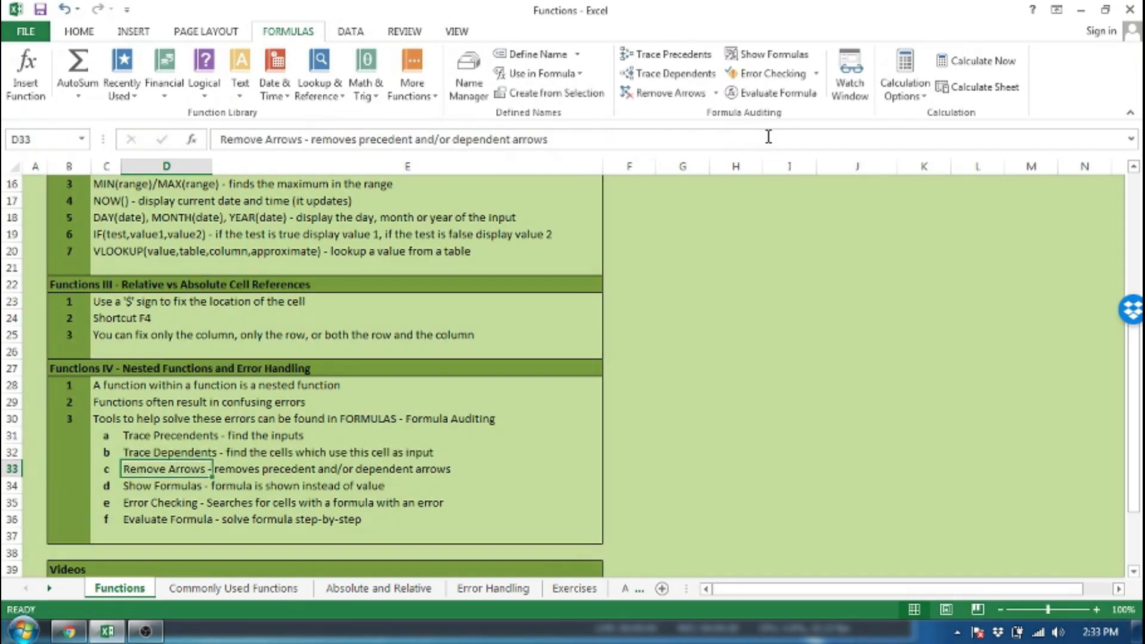